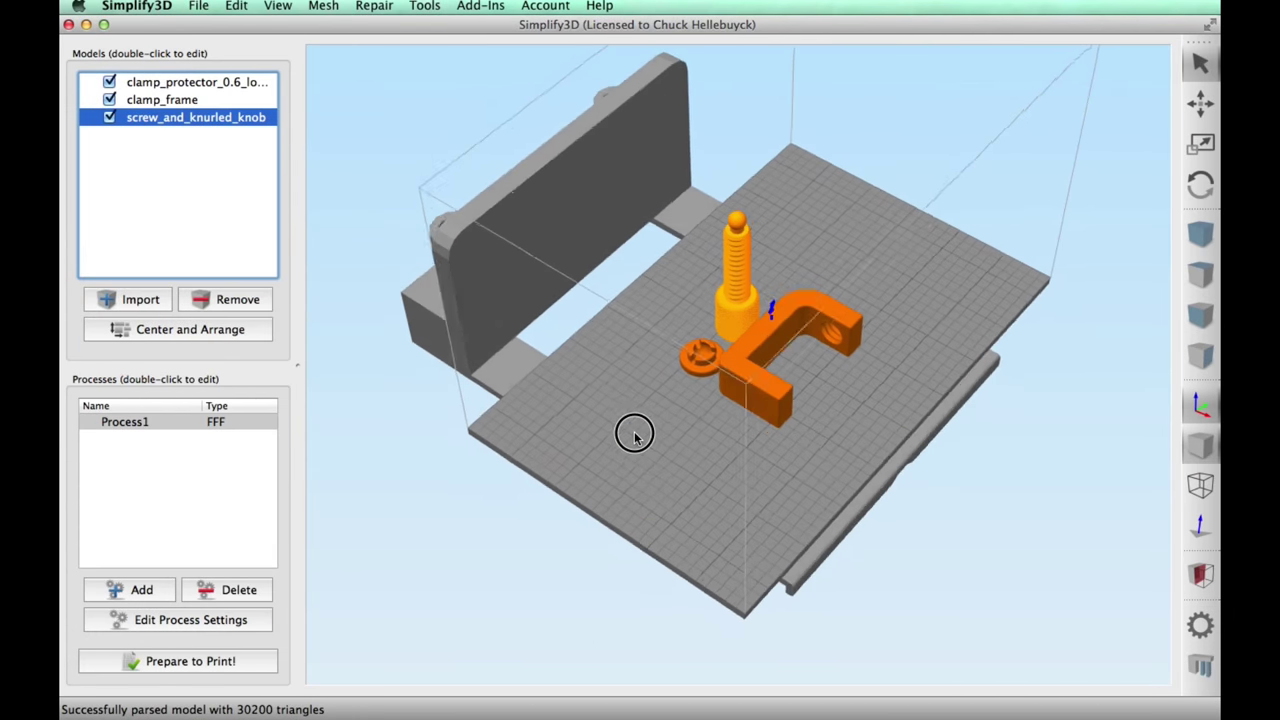
# Orbit the Simplify3D build plate to view the three G-Clamp parts
pyautogui.moveTo(634, 436); pyautogui.dragTo(666, 406)
# Update the Process1 profile and review its Layer, Infill and Additions settings
pyautogui.click(199, 624)
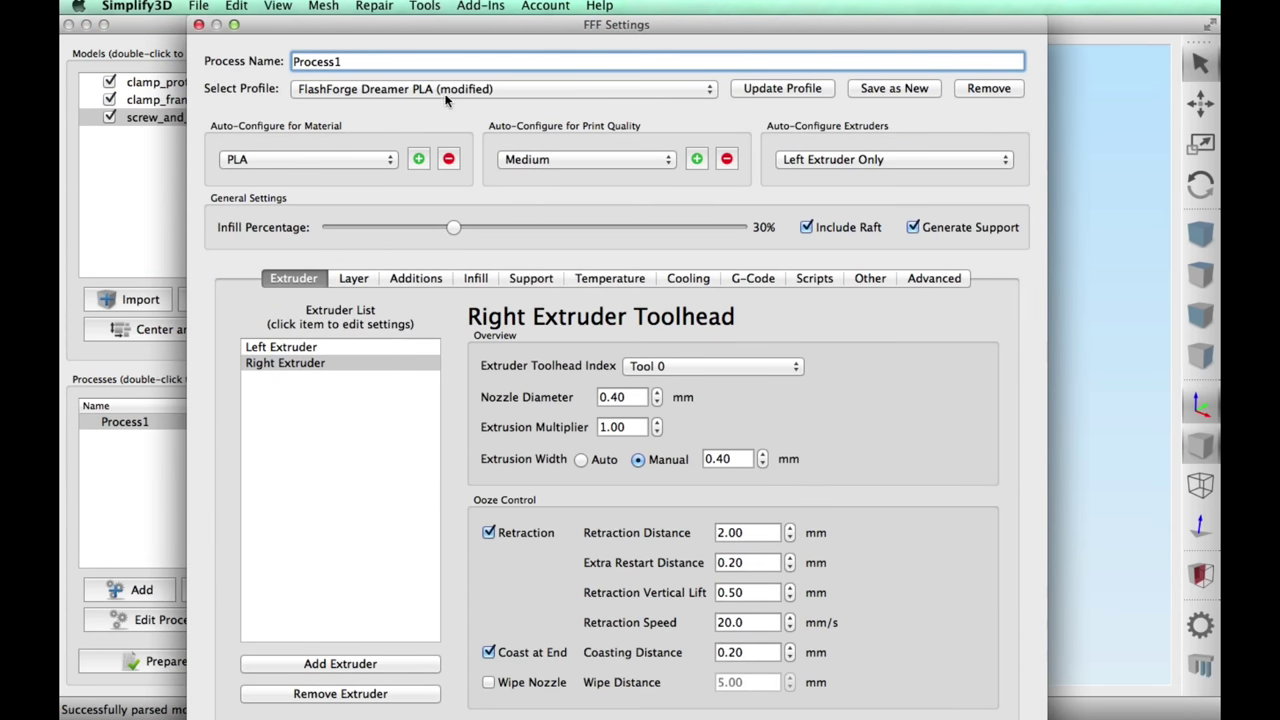
pyautogui.click(750, 88)
pyautogui.click(355, 279)
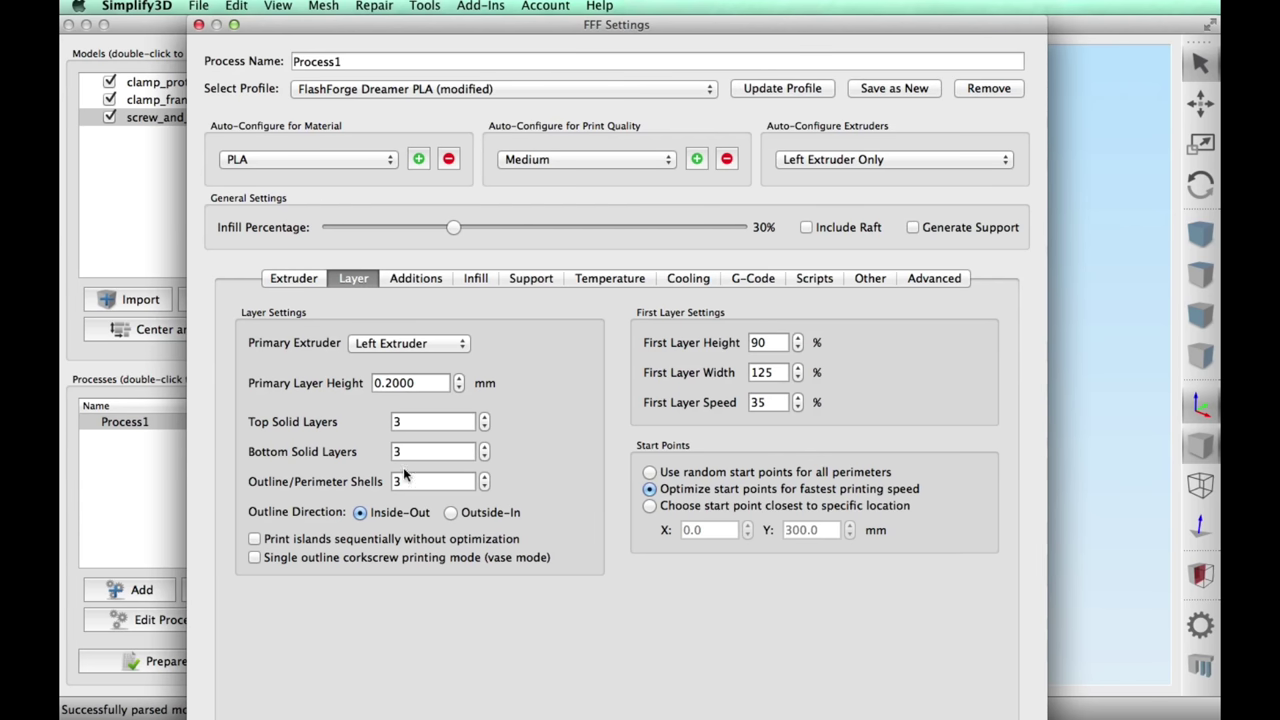
pyautogui.click(475, 280)
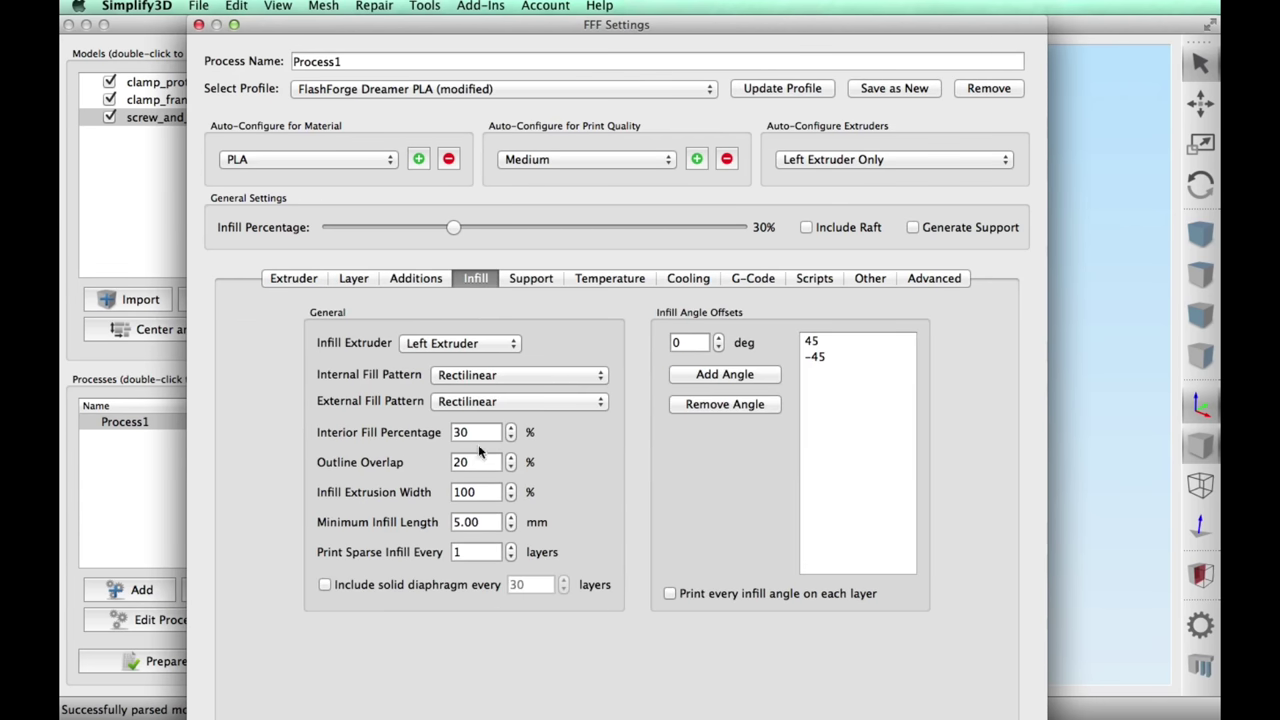
pyautogui.click(416, 285)
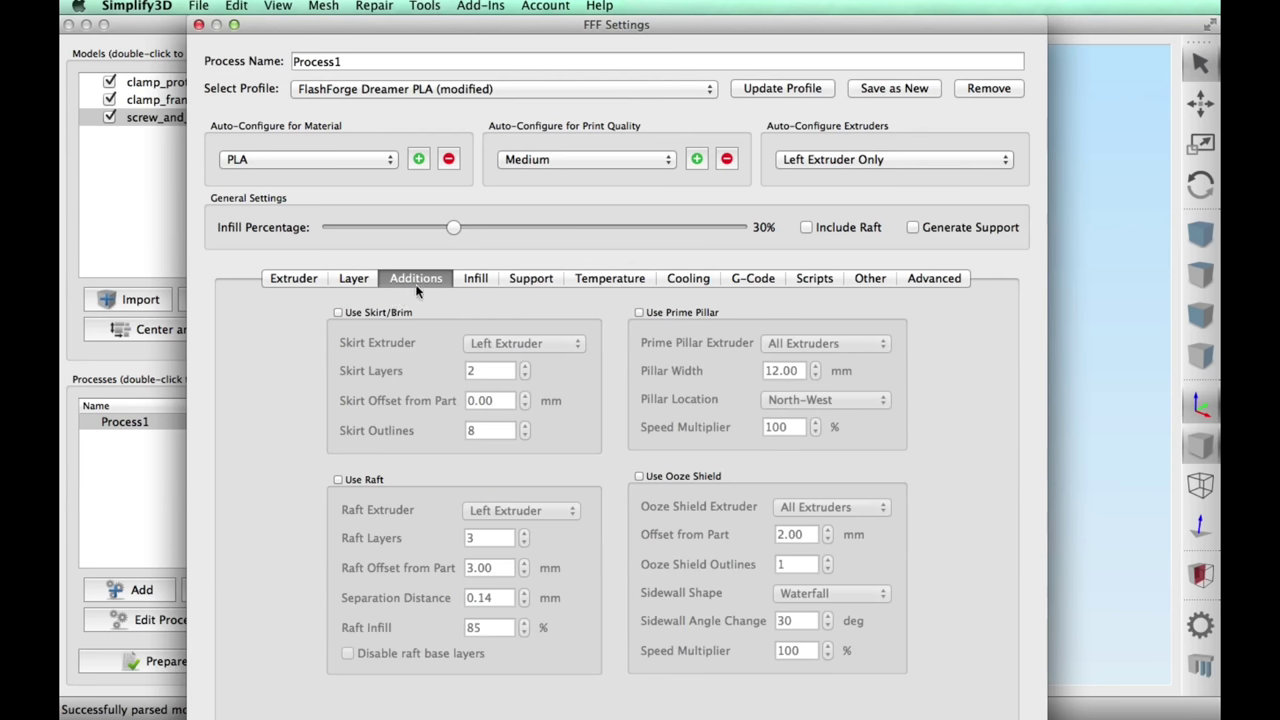
# Check extruder and bed temperatures, cooling, and speed/filament settings (60 mm/s, 1.75 mm)
pyautogui.click(625, 283)
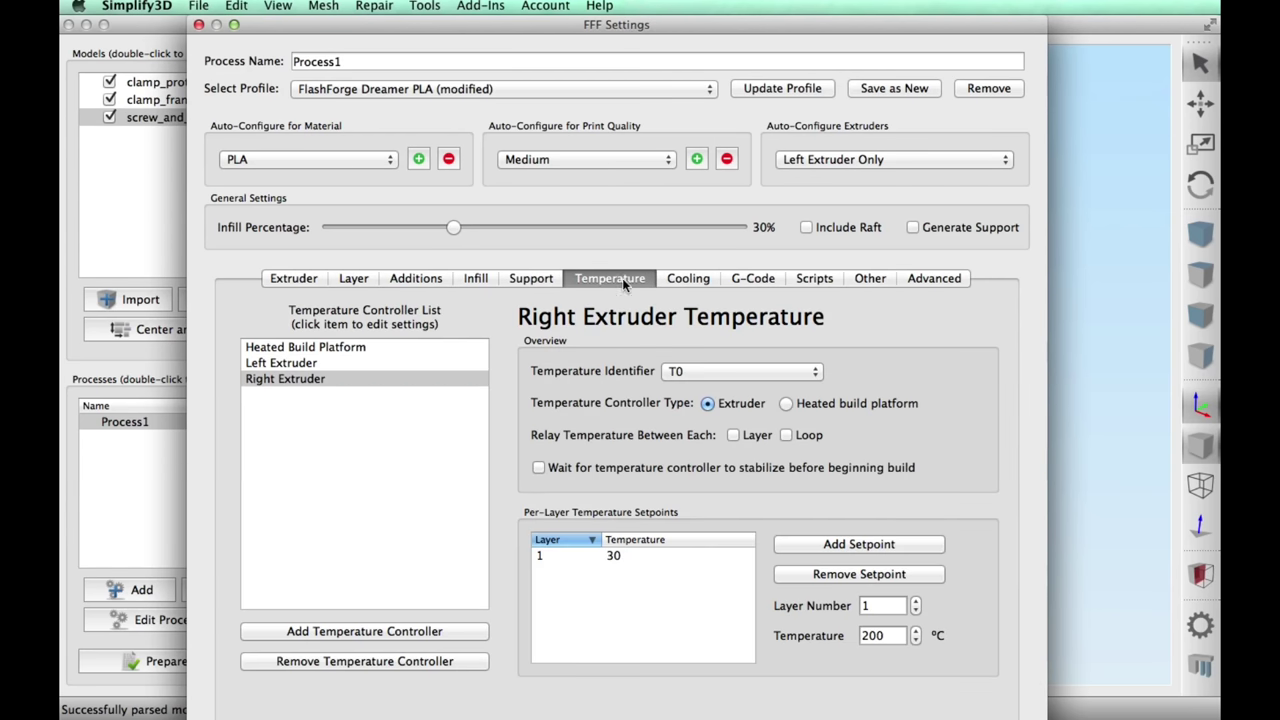
pyautogui.click(368, 363)
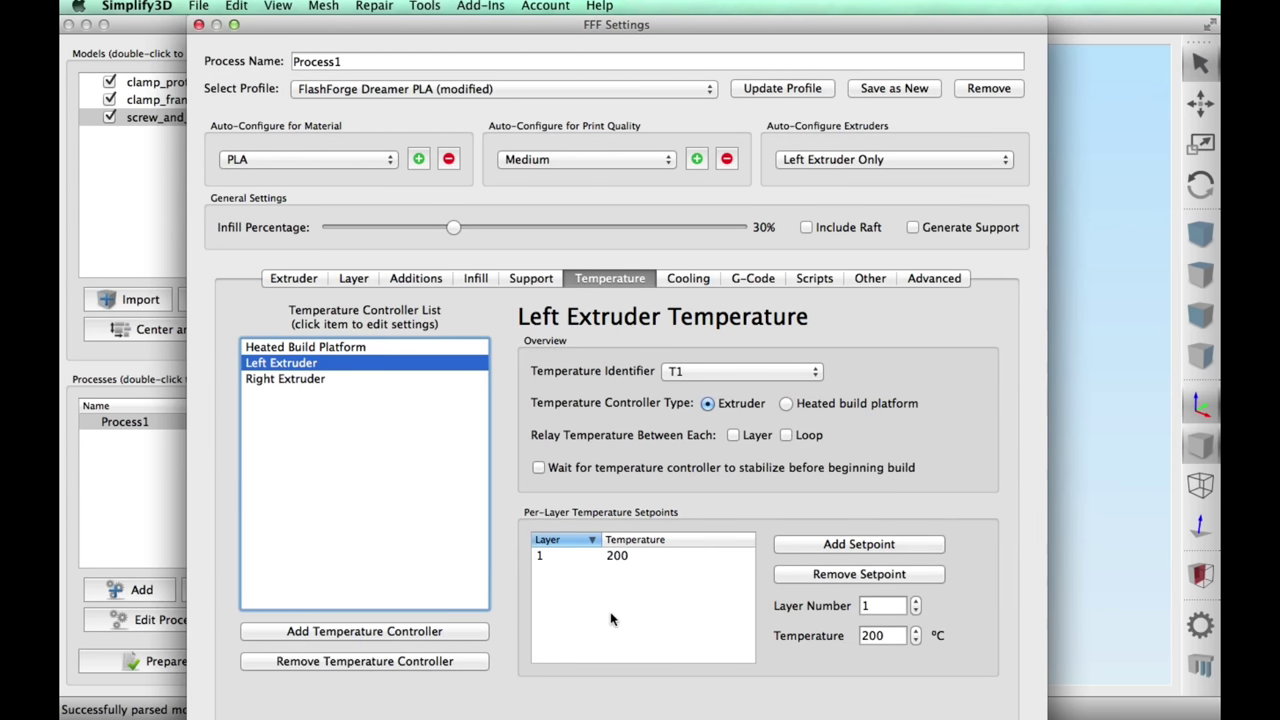
pyautogui.click(387, 348)
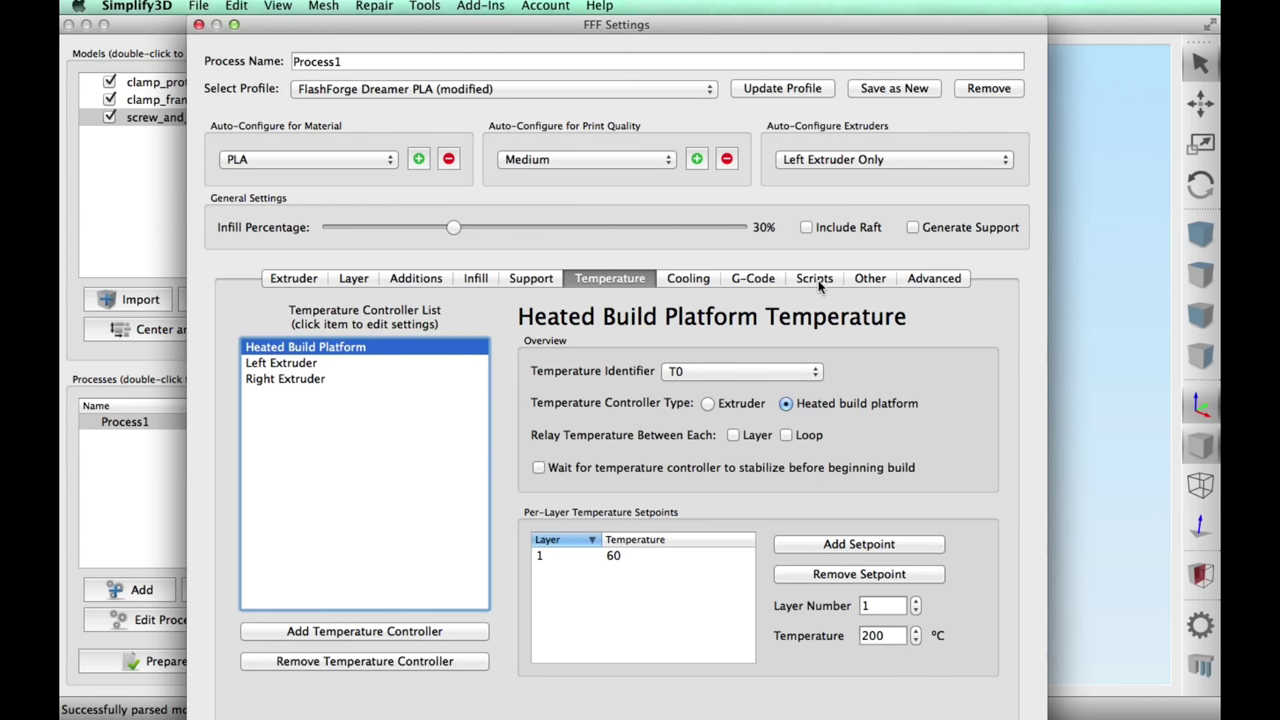
pyautogui.click(685, 282)
pyautogui.click(870, 278)
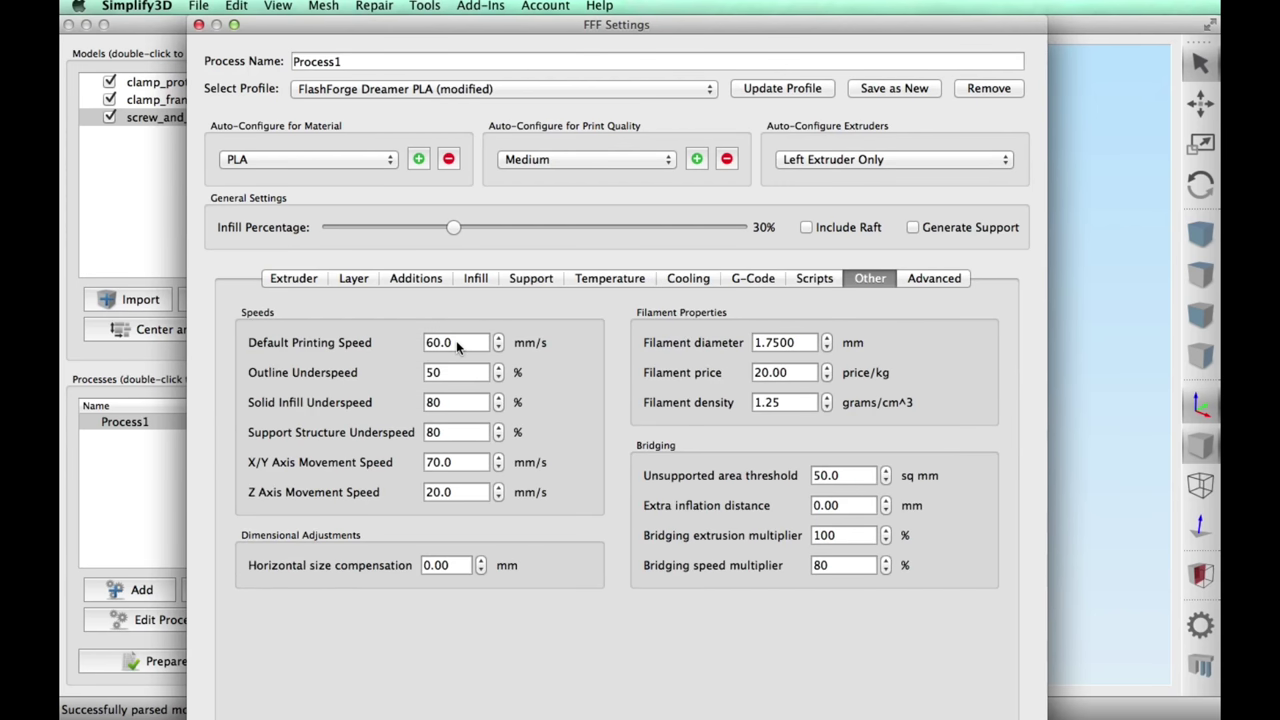
# Slice the clamp parts and orbit the preview: 2 h 14 min build, 20.29 g plastic
pyautogui.press('Return')
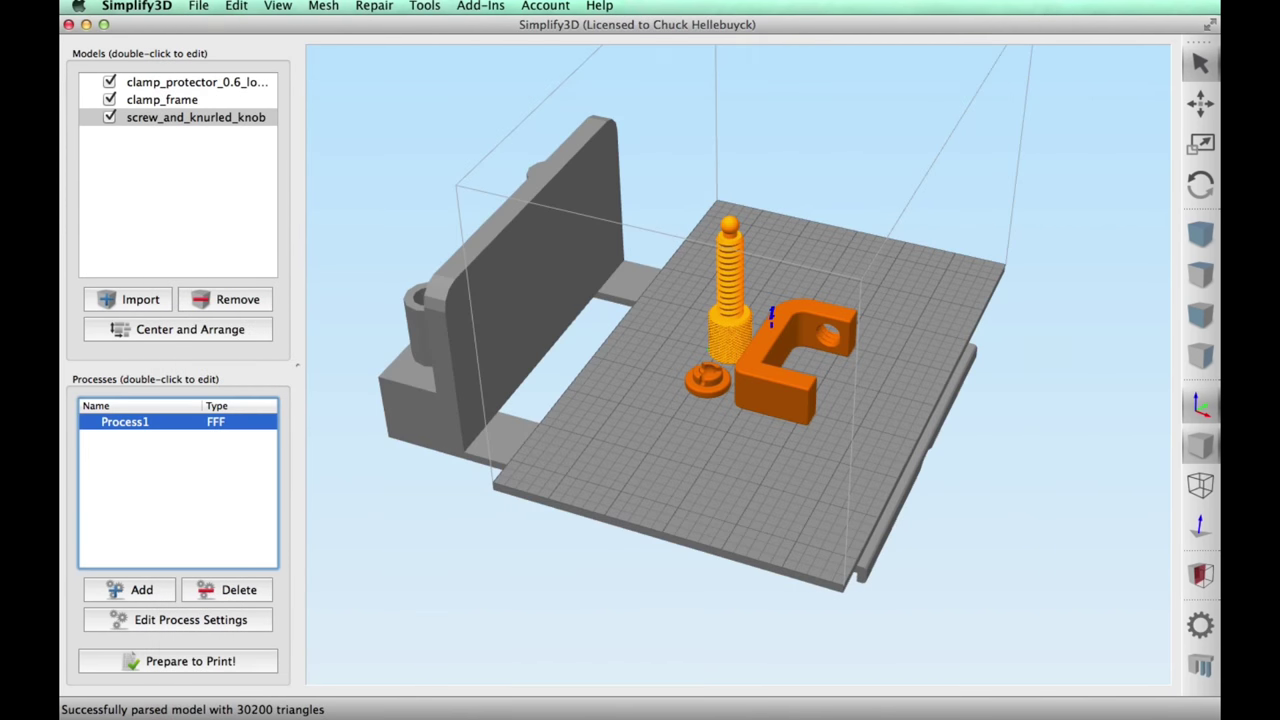
pyautogui.click(195, 661)
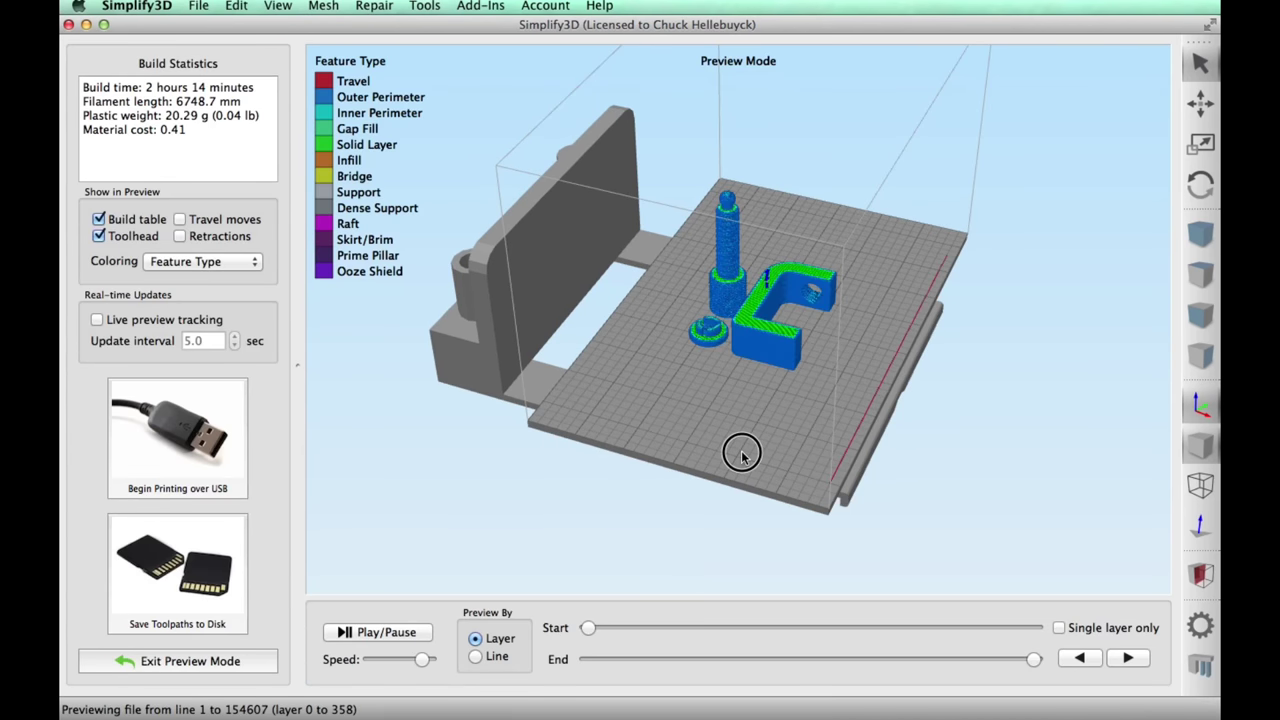
pyautogui.moveTo(741, 455); pyautogui.dragTo(709, 440)
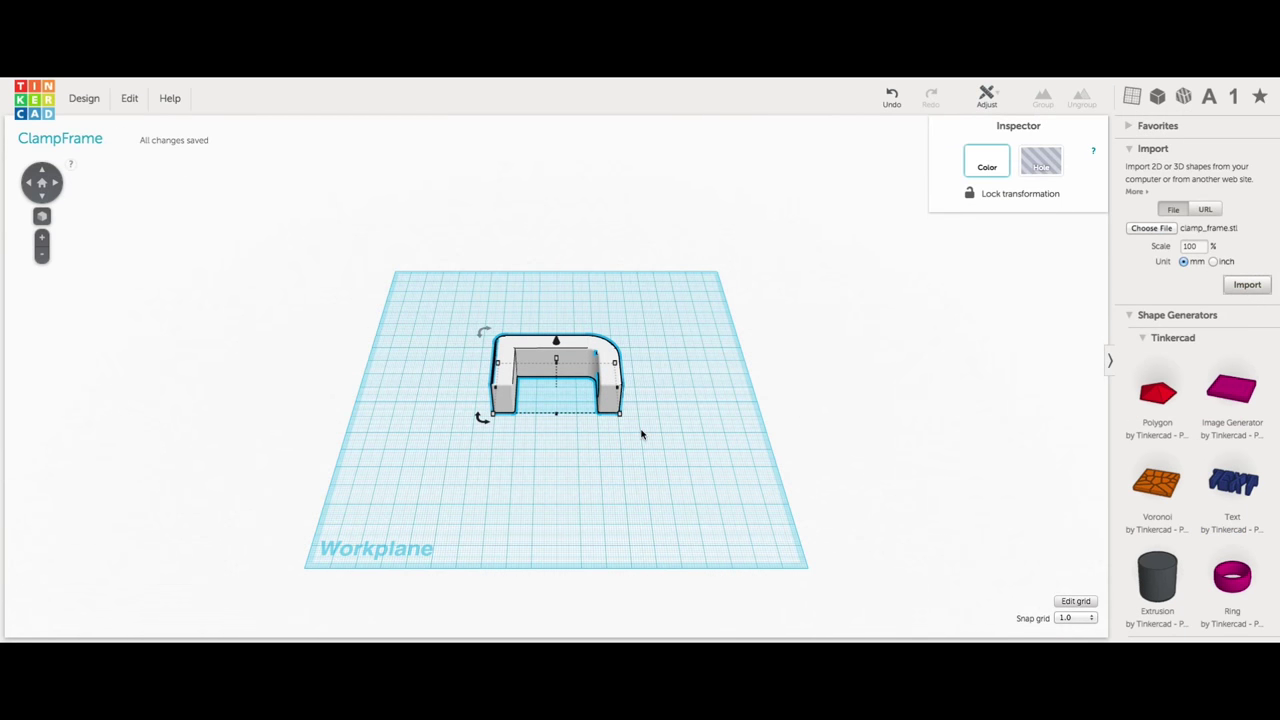
# Drag a cylinder onto the workplane beside the imported clamp frame
pyautogui.moveTo(1230, 212); pyautogui.dragTo(619, 448)
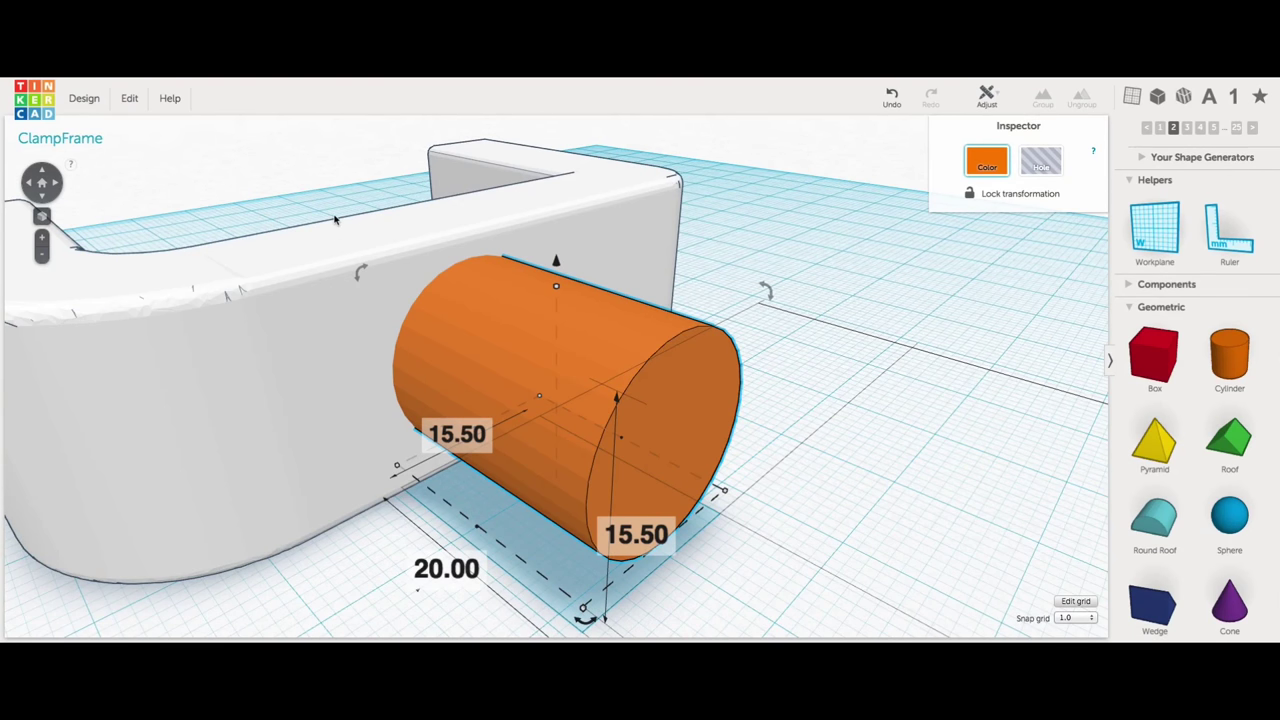
# Align the cylinder with the clamp frame on both axes
pyautogui.click(311, 185)
pyautogui.moveTo(880, 260); pyautogui.dragTo(890, 250)
pyautogui.click(988, 96)
pyautogui.click(992, 130)
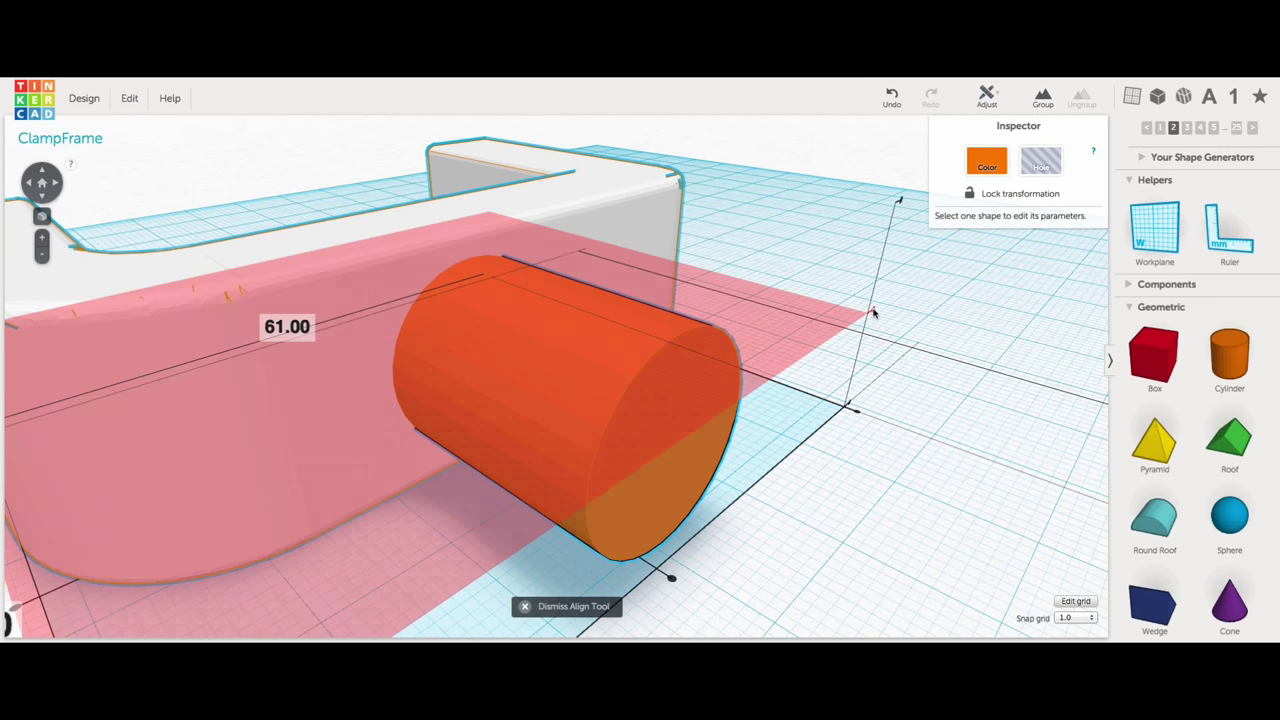
pyautogui.click(873, 311)
pyautogui.click(672, 580)
pyautogui.click(823, 488)
pyautogui.scroll(-5, 820, 491)
# Group the cylinder and frame into one part and download it for 3D printing
pyautogui.hotkey('ctrl', 'a')
pyautogui.hotkey('ctrl', 'g')
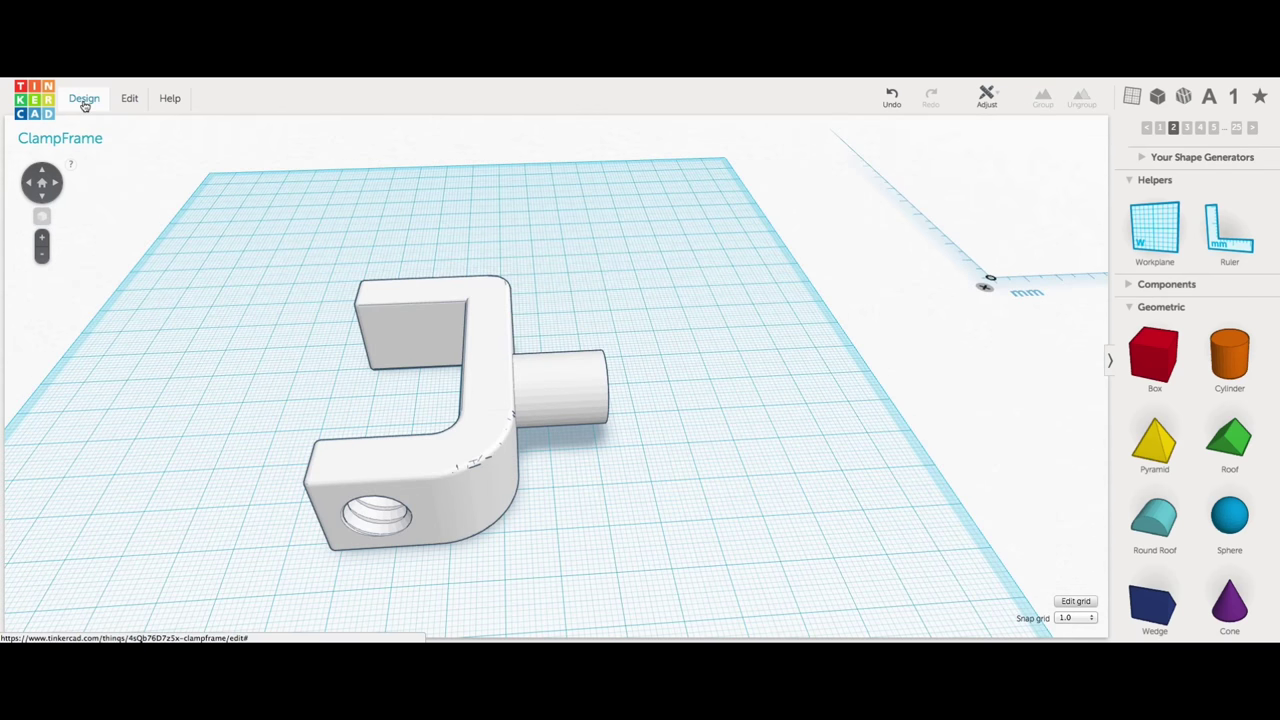
pyautogui.click(84, 99)
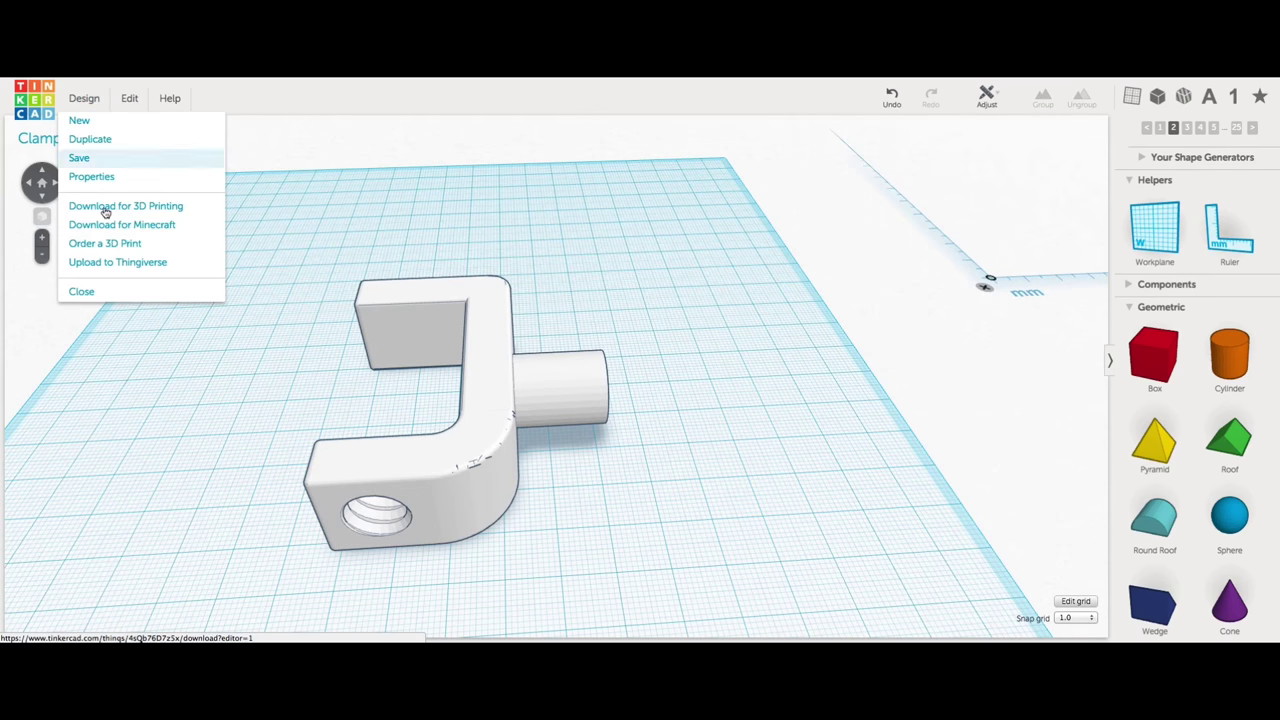
pyautogui.click(237, 208)
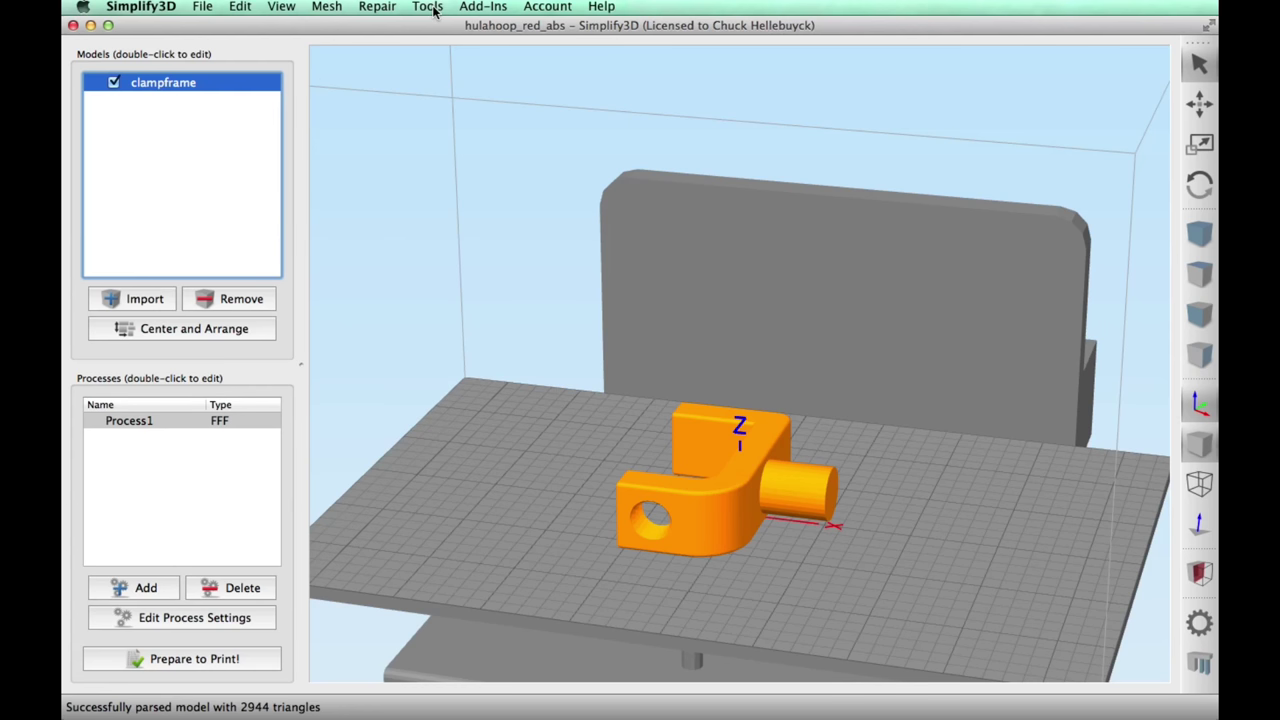
# Set the support type to From Build Platform Only in Support Generation
pyautogui.click(428, 7)
pyautogui.click(472, 107)
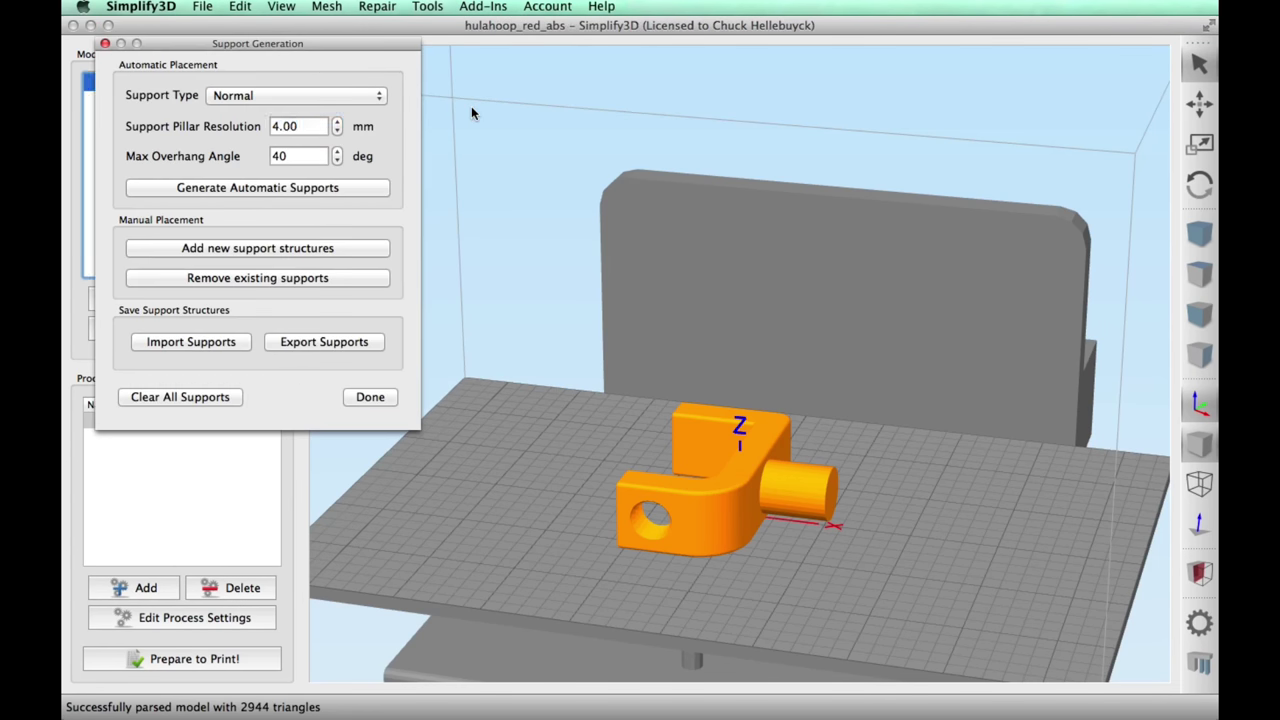
pyautogui.click(379, 97)
pyautogui.click(370, 95)
pyautogui.click(379, 97)
pyautogui.click(317, 113)
# Generate automatic supports under the peg, then slice the clampframe
pyautogui.click(268, 190)
pyautogui.moveTo(857, 557); pyautogui.dragTo(897, 583)
pyautogui.click(372, 397)
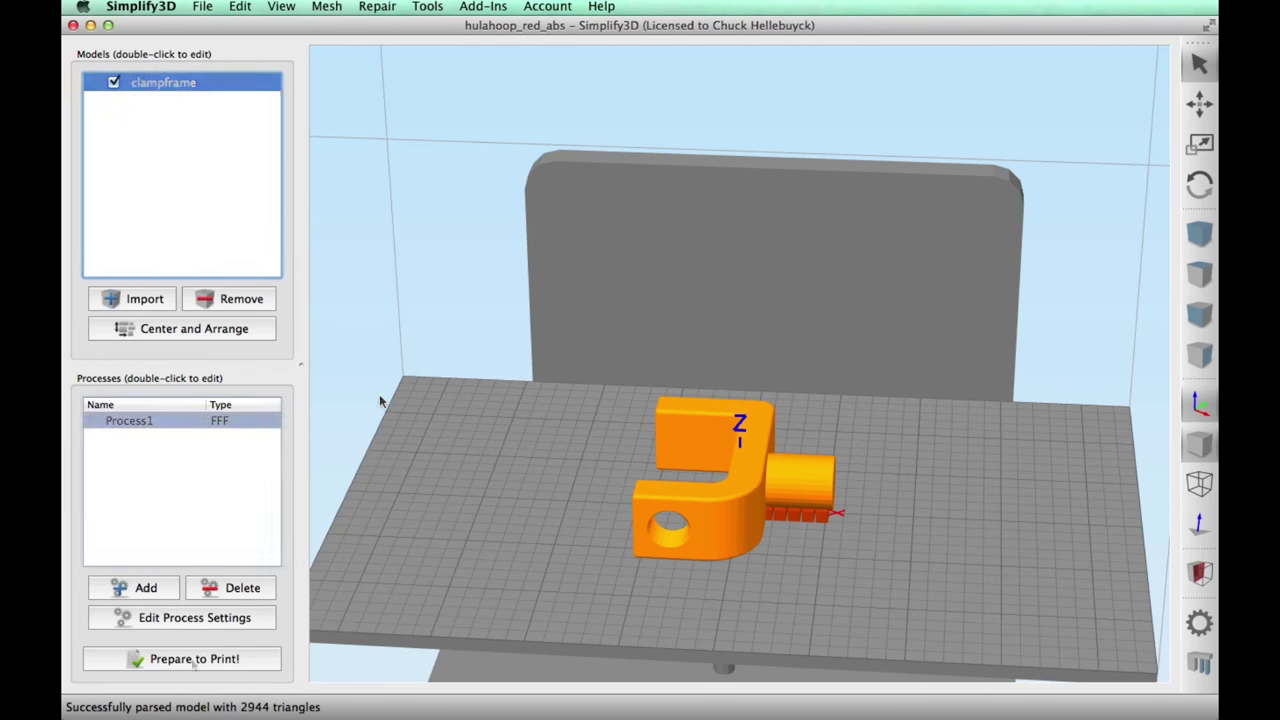
pyautogui.click(193, 660)
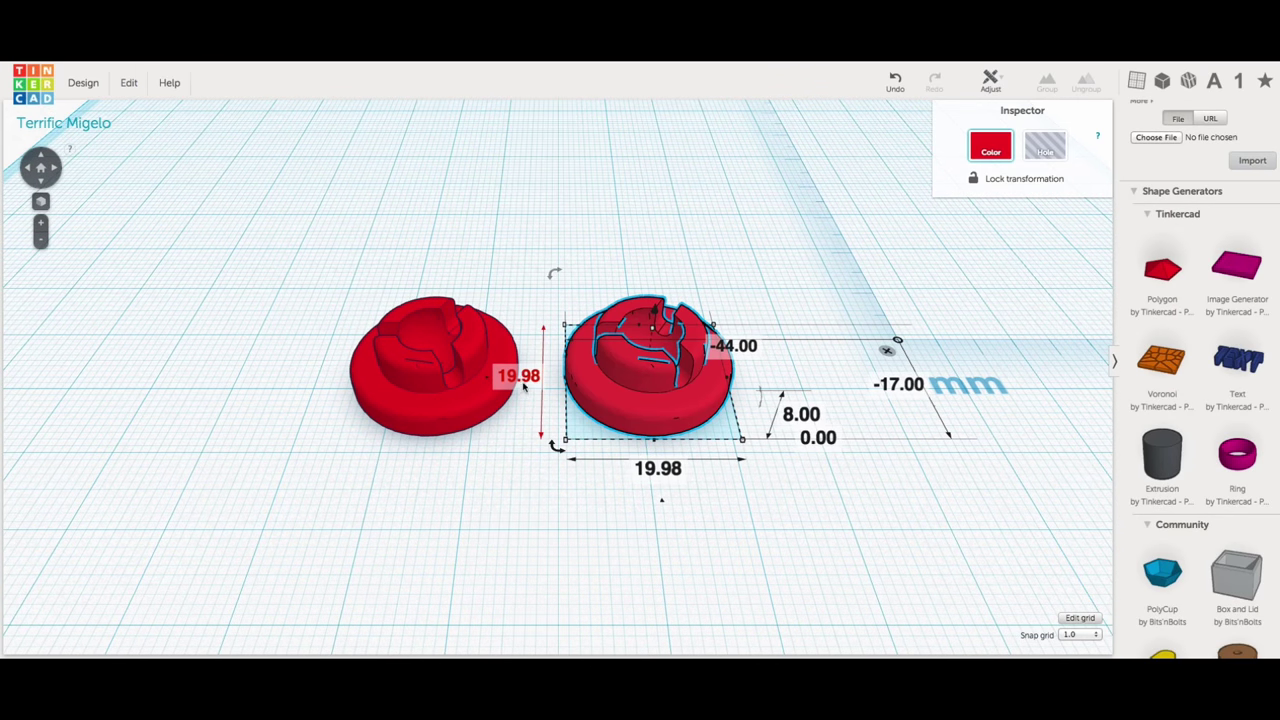
# Add a cylinder beside the red caps and shorten it into a 6 mm disc
pyautogui.scroll(-10, 1178, 453)
pyautogui.moveTo(1236, 453); pyautogui.dragTo(700, 510)
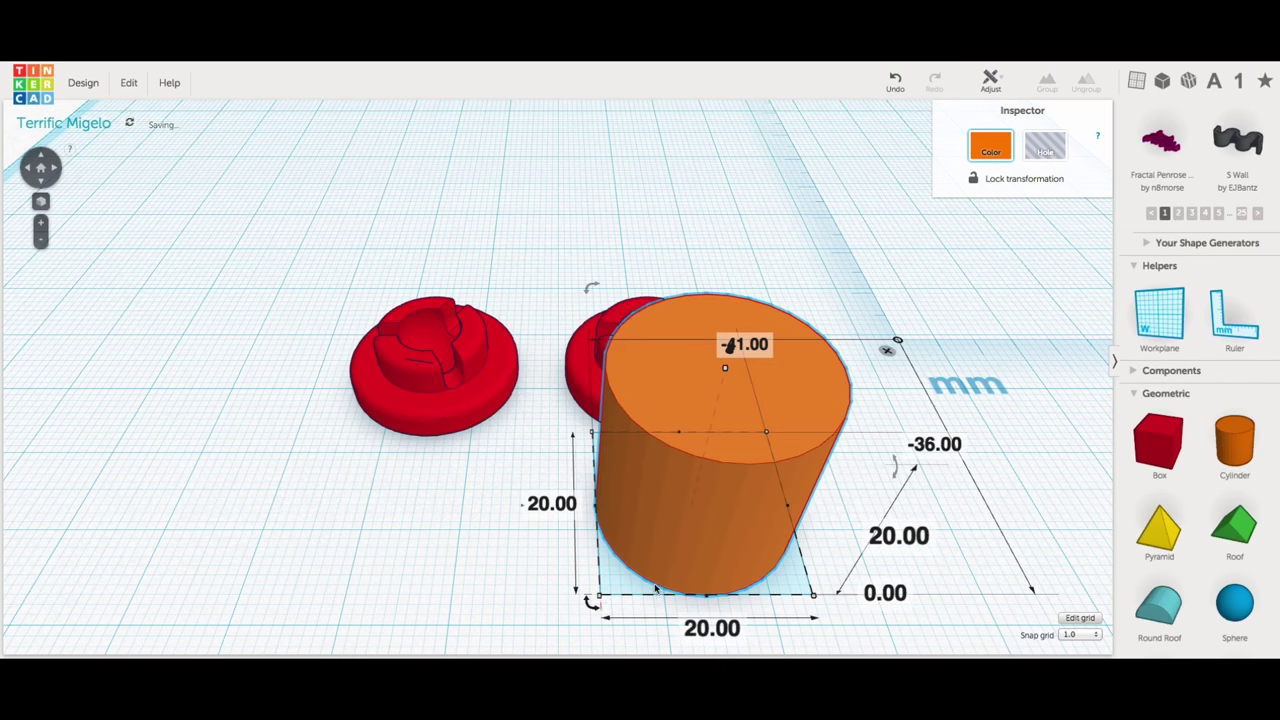
pyautogui.click(693, 630)
pyautogui.click(690, 516)
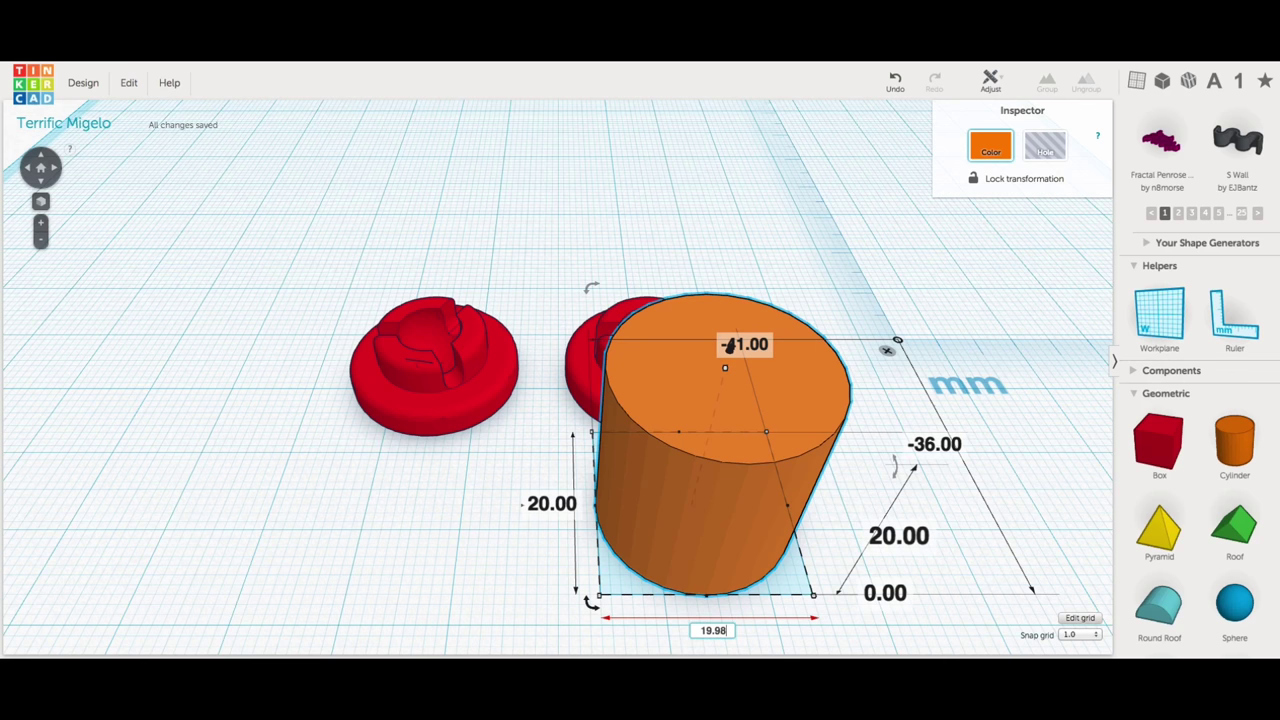
pyautogui.click(550, 504)
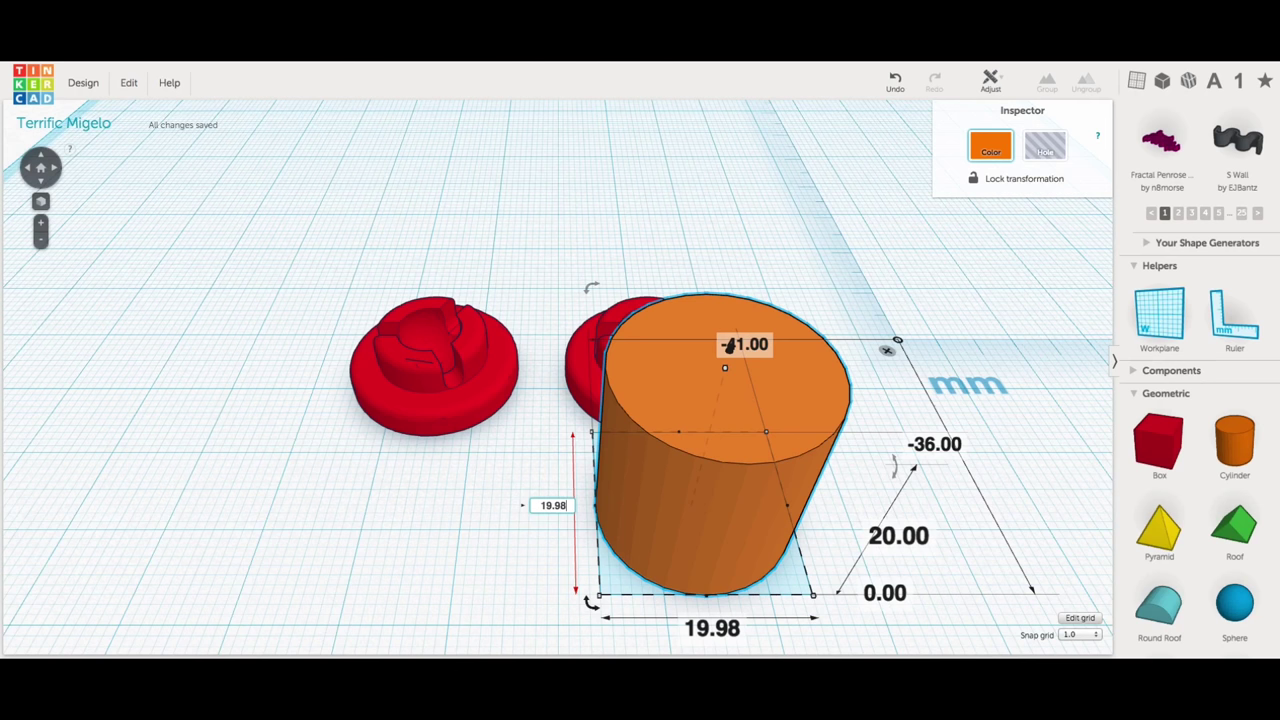
pyautogui.click(482, 507)
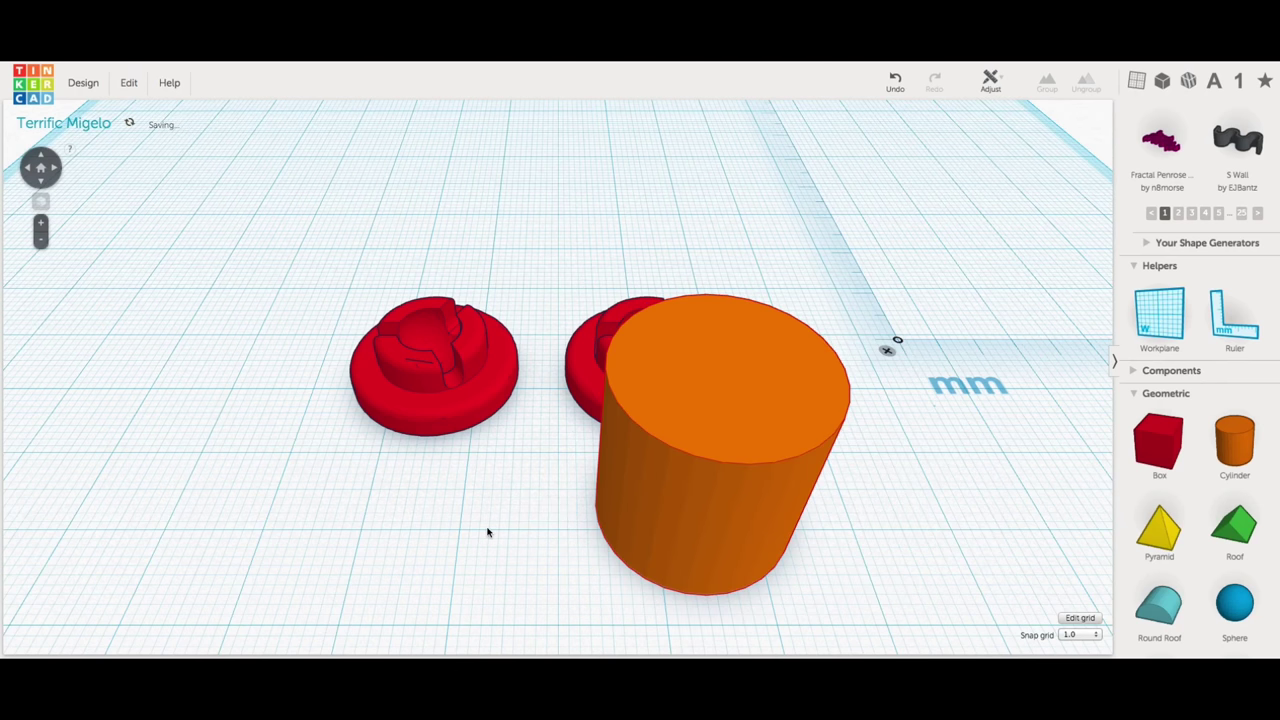
pyautogui.click(697, 537)
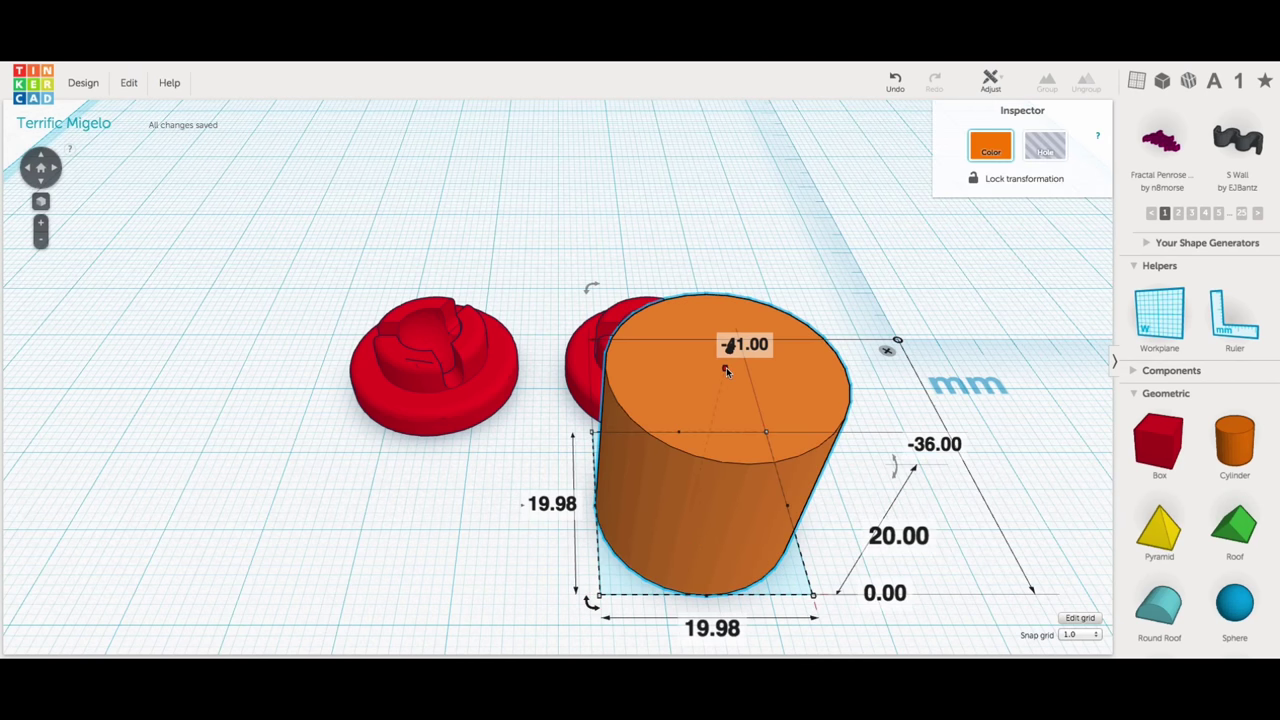
pyautogui.moveTo(726, 367); pyautogui.dragTo(662, 545)
# Add a roof shape, flip it 180°, place it over the disc and set height 22
pyautogui.scroll(-5, 1240, 480)
pyautogui.moveTo(1234, 265); pyautogui.dragTo(420, 529)
pyautogui.moveTo(301, 380); pyautogui.dragTo(463, 434)
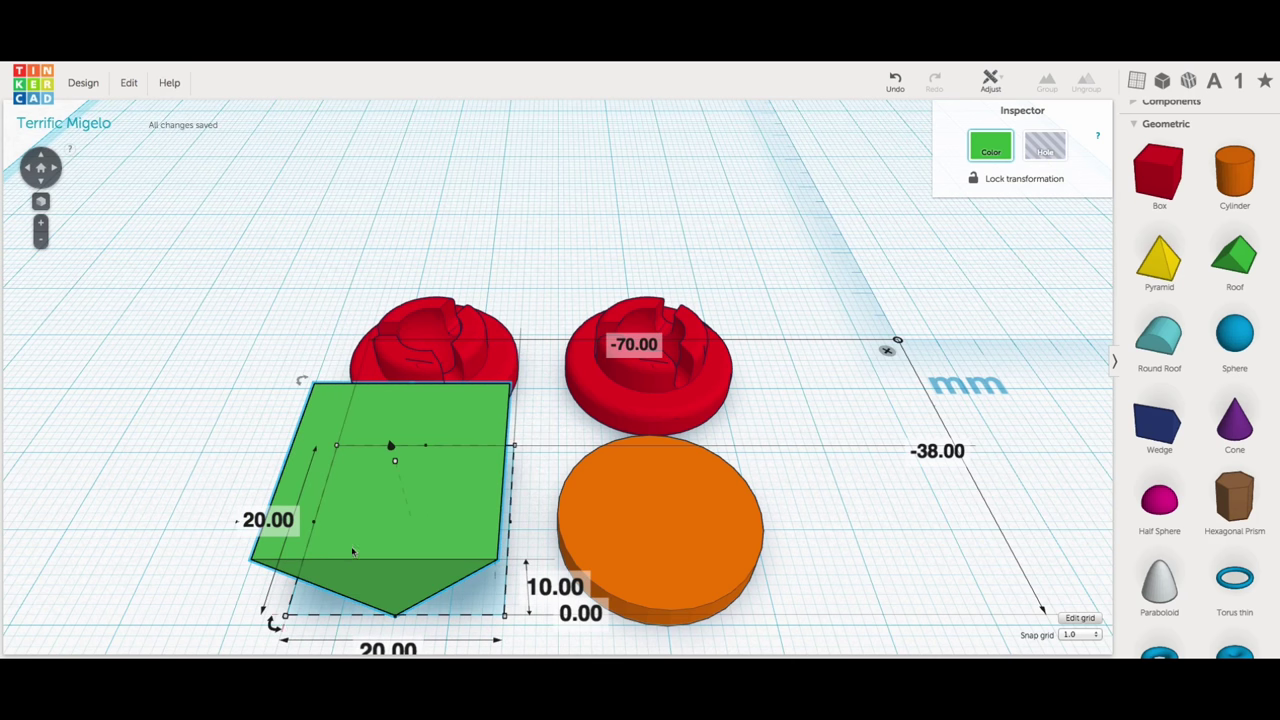
pyautogui.moveTo(352, 550); pyautogui.dragTo(656, 555)
pyautogui.click(40, 178)
pyautogui.moveTo(420, 400); pyautogui.dragTo(498, 400, button='right')
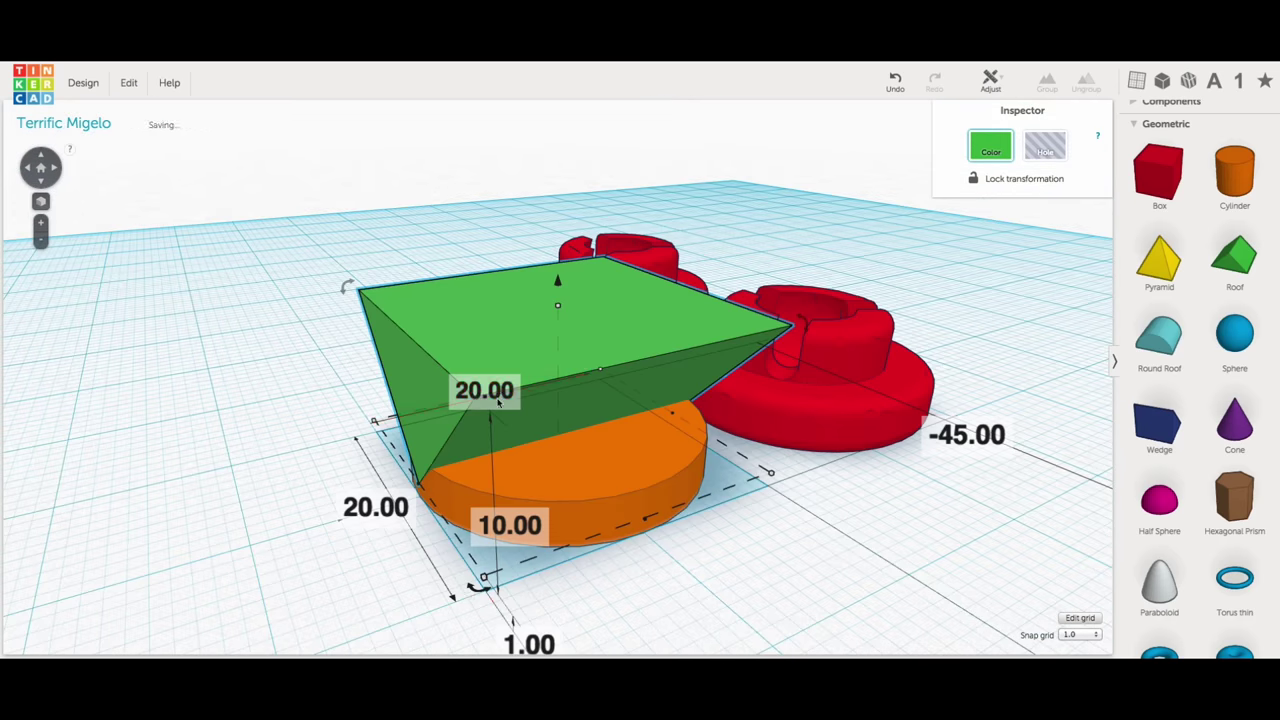
pyautogui.press('Return')
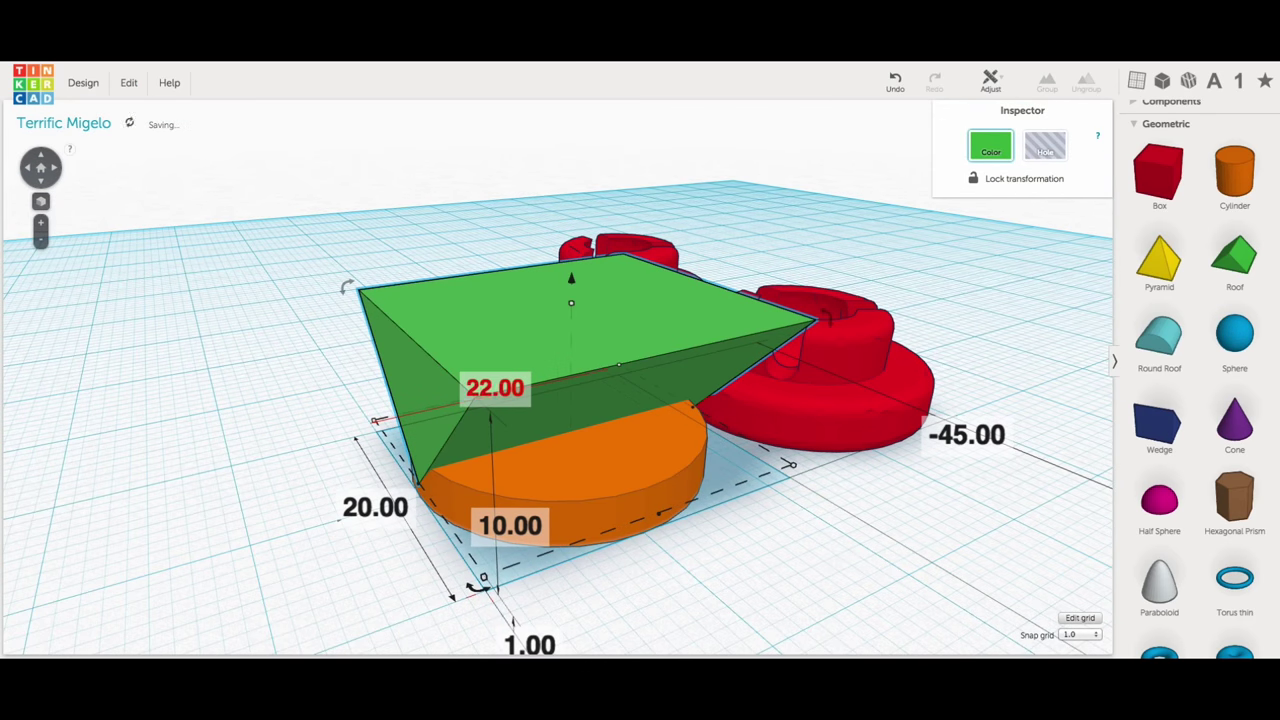
# Turn the roof into a hole and widen it to 30 mm
pyautogui.keyDown('shift'); pyautogui.click(580, 550); pyautogui.keyUp('shift')
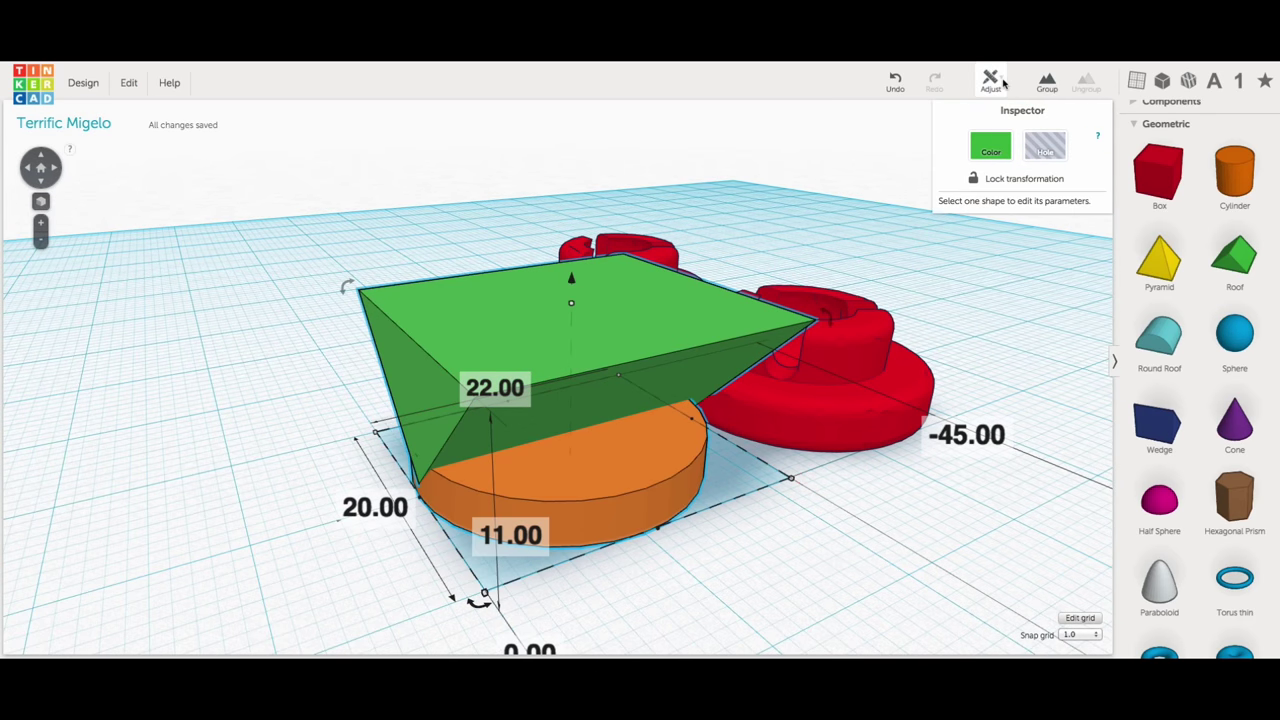
pyautogui.click(1000, 80)
pyautogui.click(668, 537)
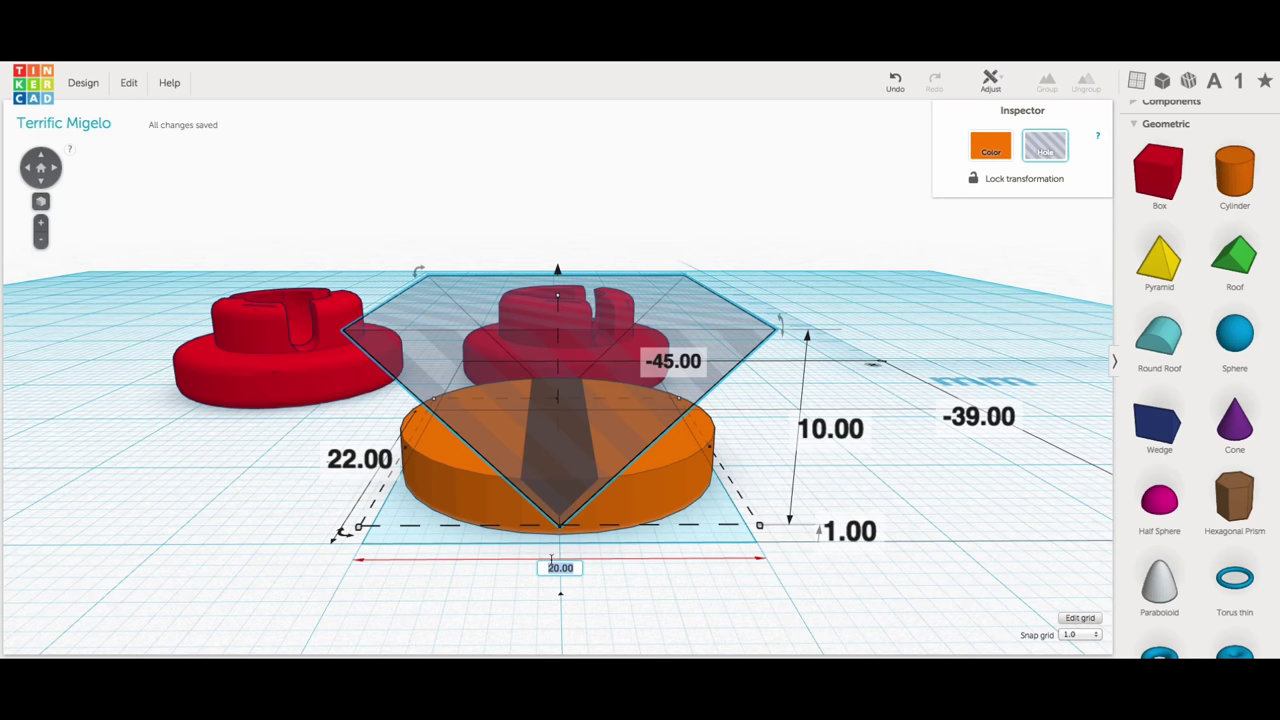
pyautogui.press('Return')
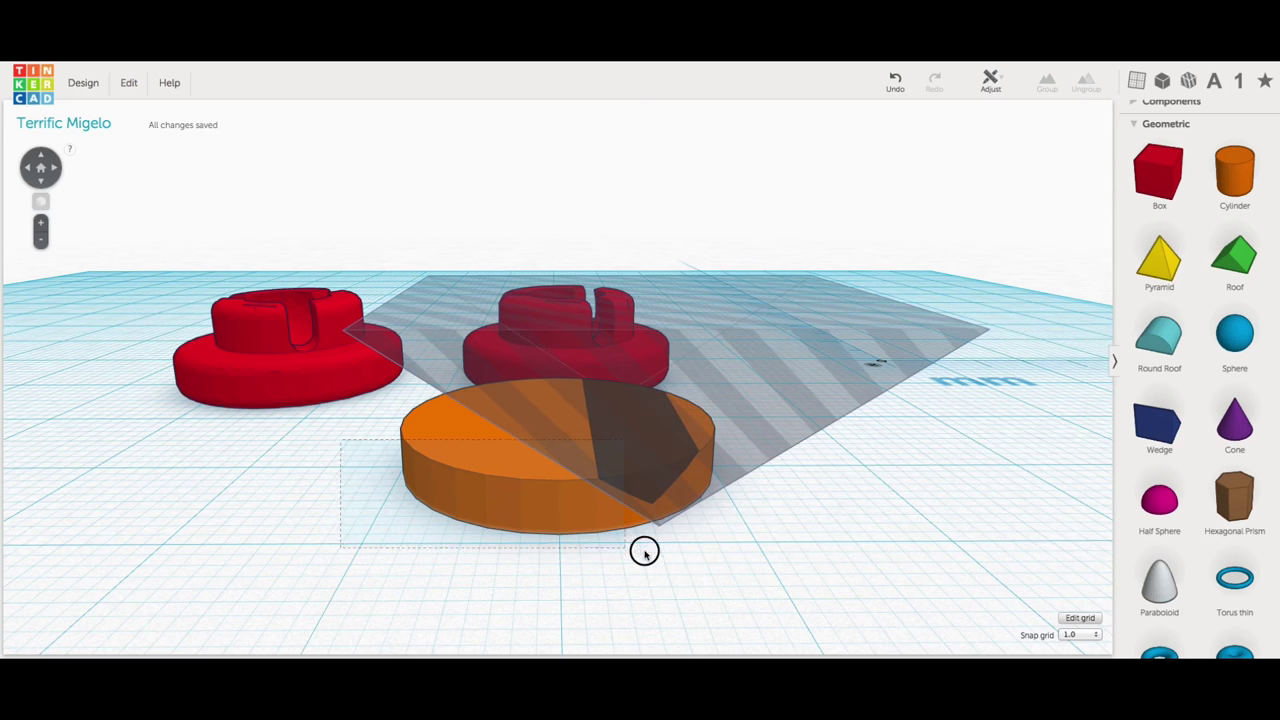
# Centre the roof hole on the disc and group them into a V-grooved disc
pyautogui.keyDown('shift'); pyautogui.click(655, 525); pyautogui.keyUp('shift')
pyautogui.click(998, 80)
pyautogui.click(993, 114)
pyautogui.click(658, 560)
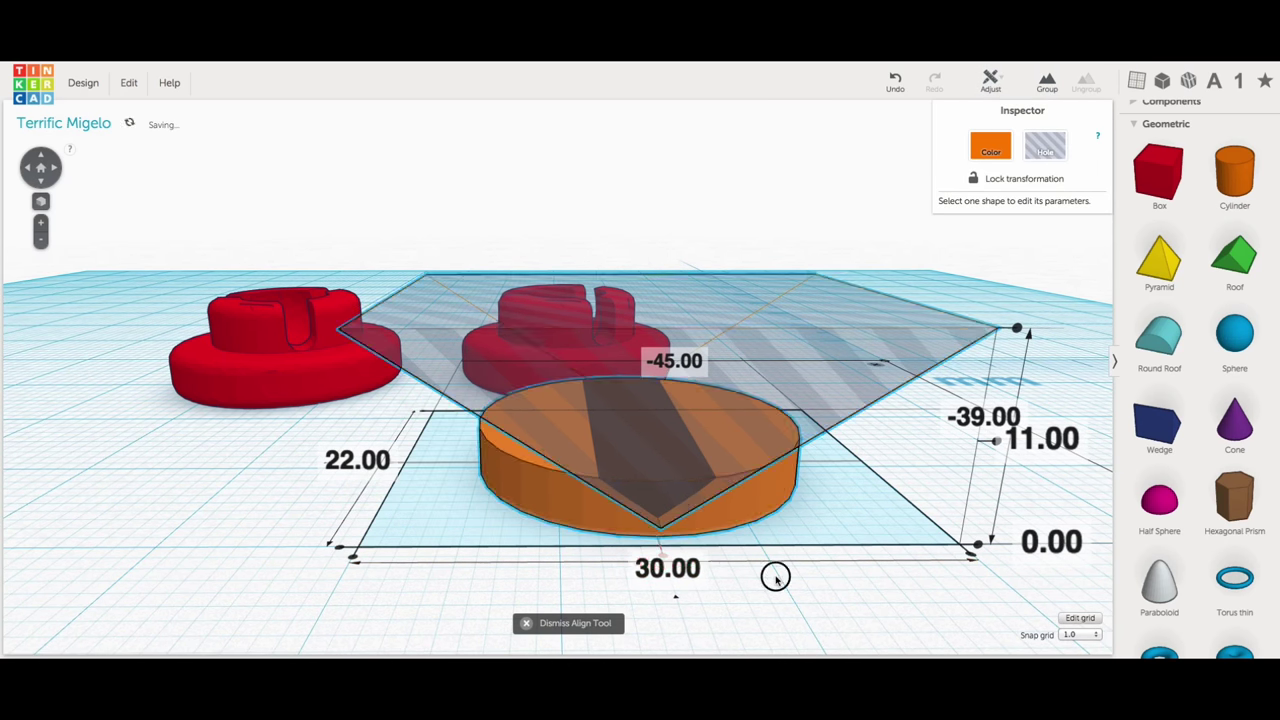
pyautogui.click(776, 580)
pyautogui.moveTo(616, 545); pyautogui.dragTo(904, 270)
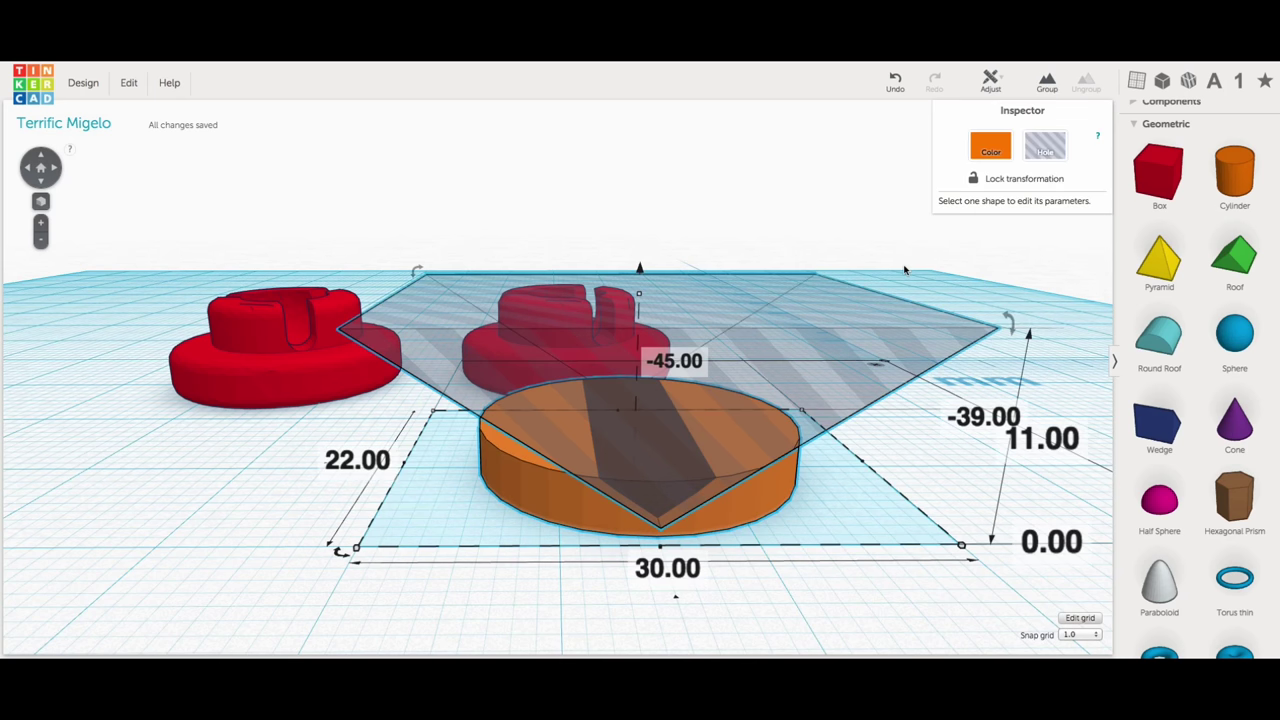
pyautogui.click(1047, 80)
pyautogui.click(885, 350)
pyautogui.moveTo(880, 360); pyautogui.dragTo(656, 343, button='right')
# Flip the grooved disc upside down and place the red cap raised above it
pyautogui.click(561, 421)
pyautogui.moveTo(811, 383); pyautogui.dragTo(598, 384)
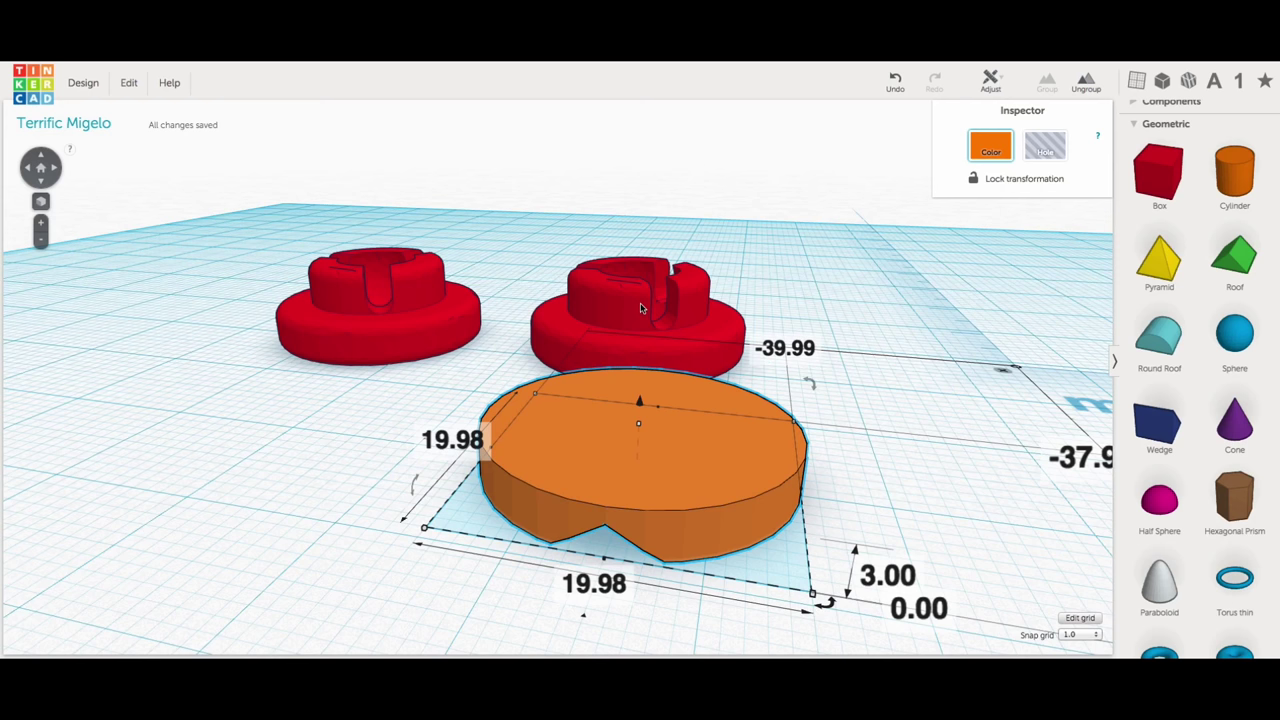
pyautogui.moveTo(641, 308); pyautogui.dragTo(643, 420)
pyautogui.moveTo(644, 328); pyautogui.dragTo(645, 293)
pyautogui.moveTo(645, 293); pyautogui.dragTo(662, 427, button='right')
# Centre the red cap over the grooved disc and group them into one cap
pyautogui.moveTo(765, 562); pyautogui.dragTo(1000, 299)
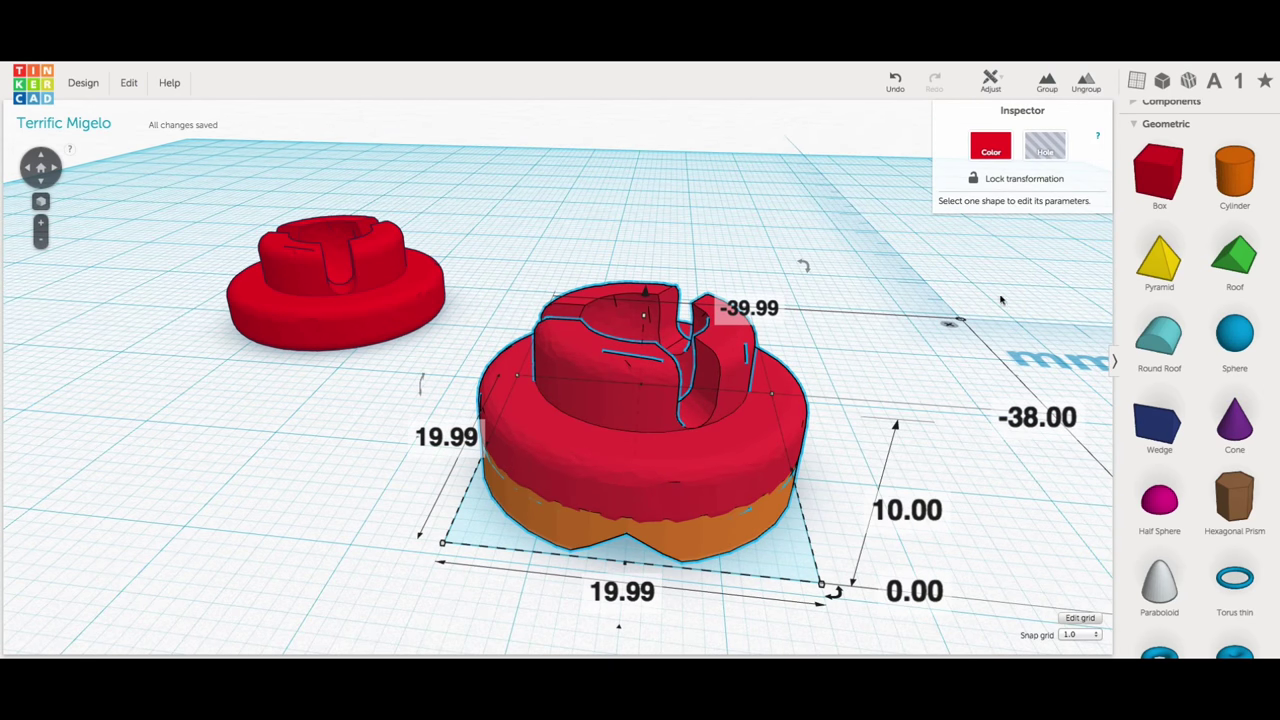
pyautogui.click(992, 80)
pyautogui.click(995, 108)
pyautogui.click(806, 471)
pyautogui.click(470, 313)
pyautogui.moveTo(700, 545); pyautogui.dragTo(702, 547)
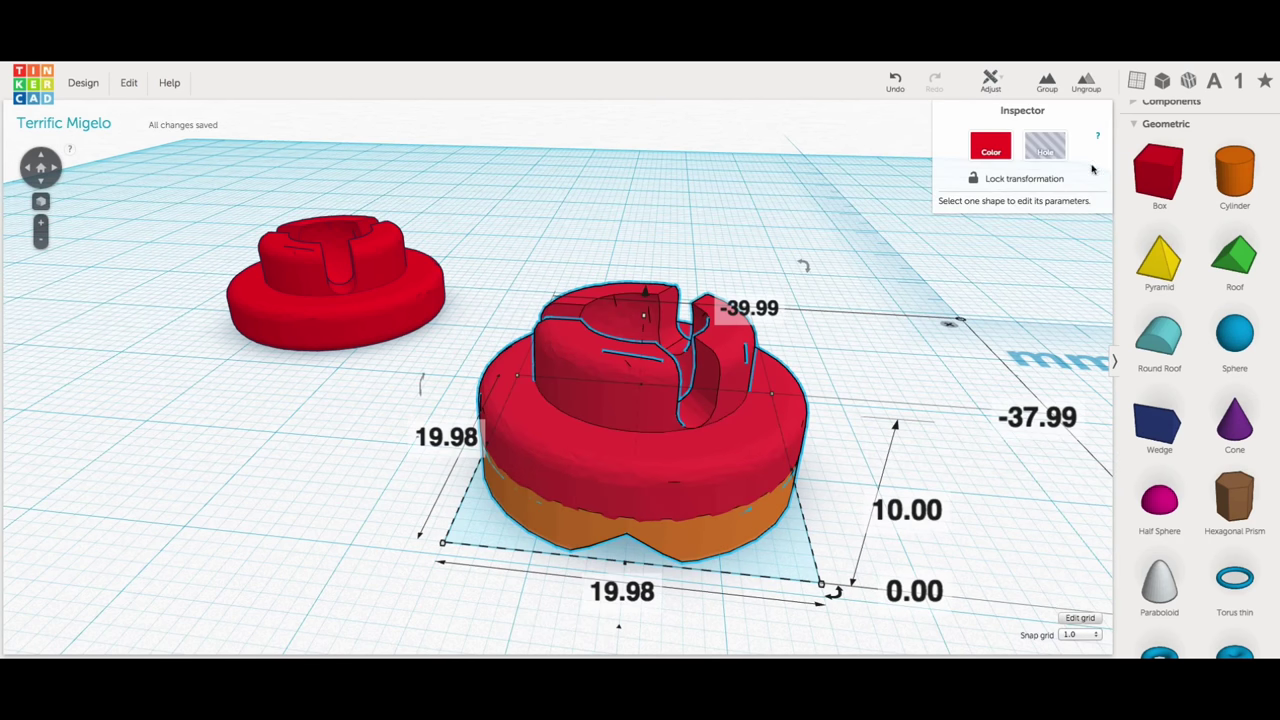
pyautogui.click(1050, 80)
pyautogui.click(860, 428)
pyautogui.moveTo(860, 428); pyautogui.dragTo(1214, 337, button='right')
# Add a cone to the workplane and flip it upside down
pyautogui.scroll(-1, 1220, 340)
pyautogui.moveTo(1234, 375); pyautogui.dragTo(366, 452)
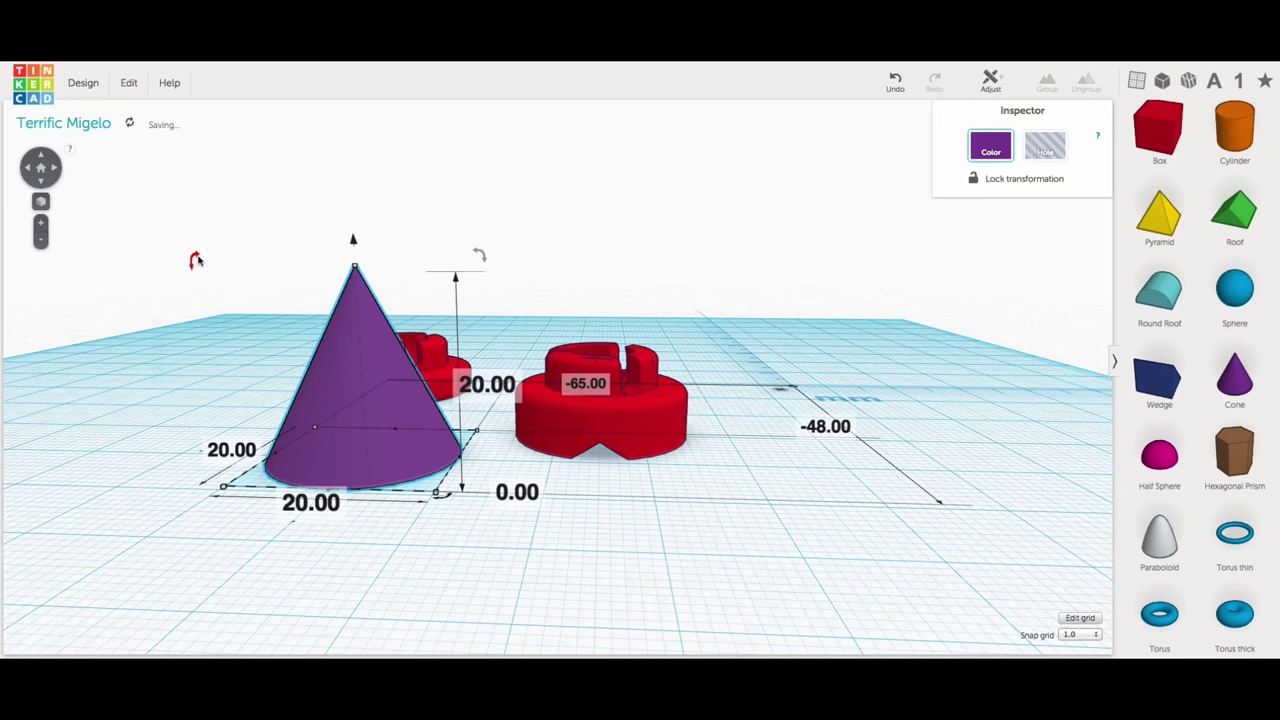
pyautogui.moveTo(192, 258); pyautogui.dragTo(323, 416)
pyautogui.moveTo(354, 243); pyautogui.dragTo(358, 420)
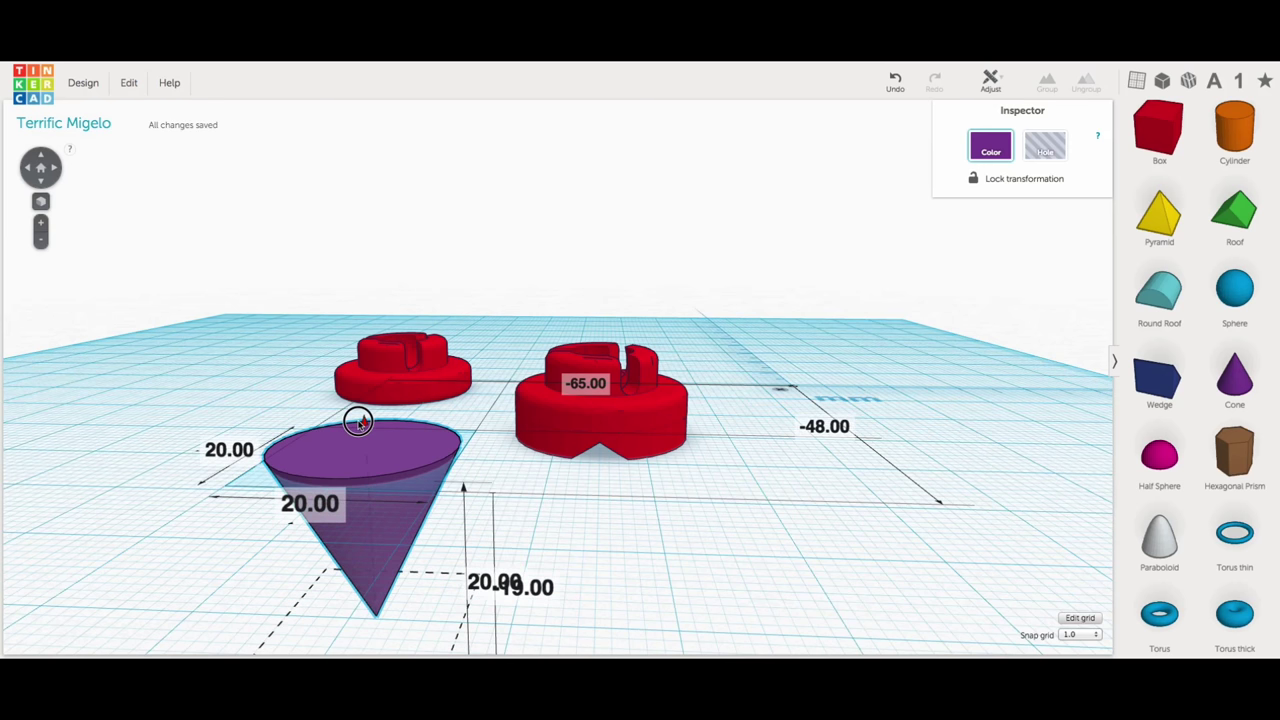
pyautogui.moveTo(472, 398); pyautogui.dragTo(530, 500, button='right')
# Set the cone's height to 5 mm and elevation 0, then move it under the left cap
pyautogui.click(548, 562)
pyautogui.write('5')
pyautogui.press('Return')
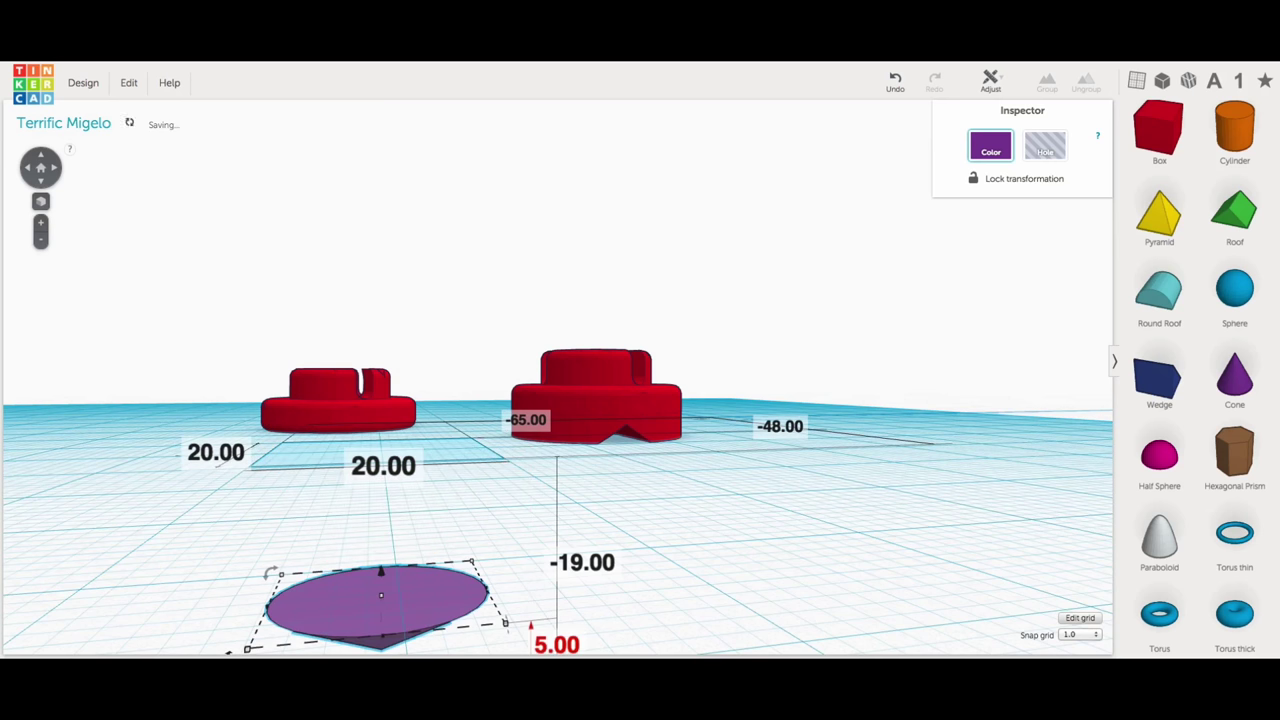
pyautogui.click(582, 562)
pyautogui.write('0')
pyautogui.press('Return')
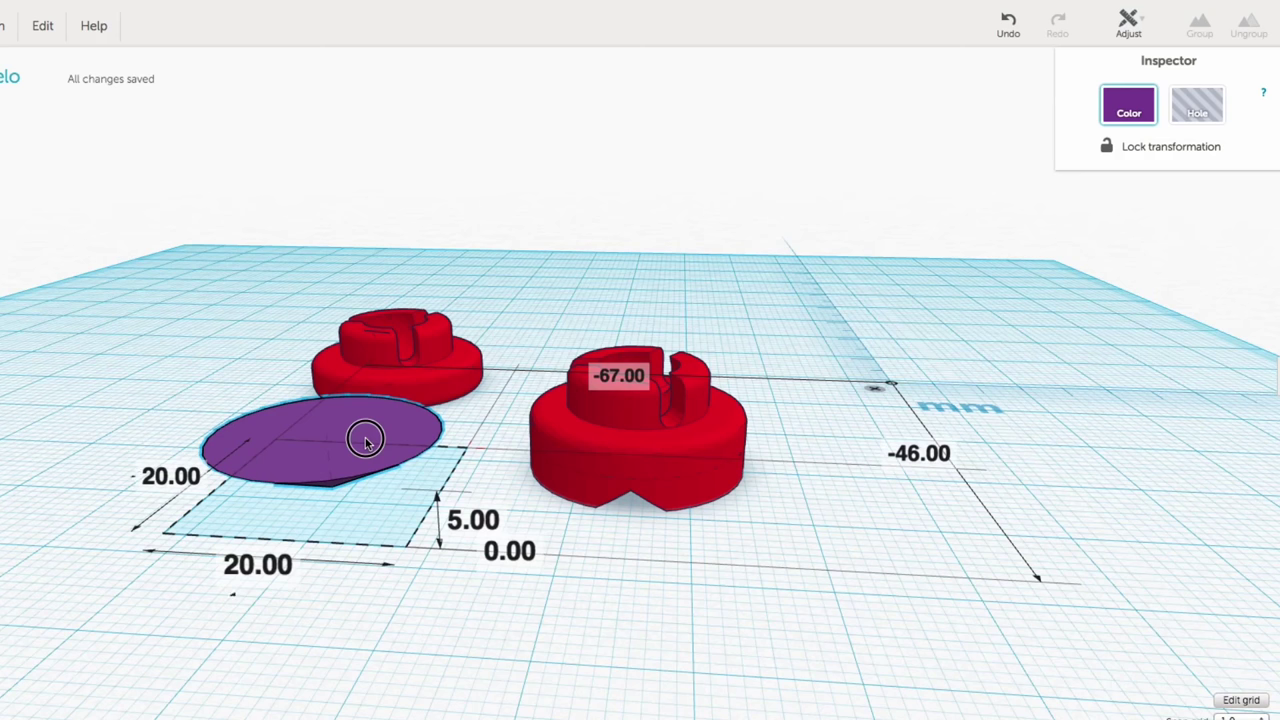
pyautogui.moveTo(366, 437); pyautogui.dragTo(397, 383)
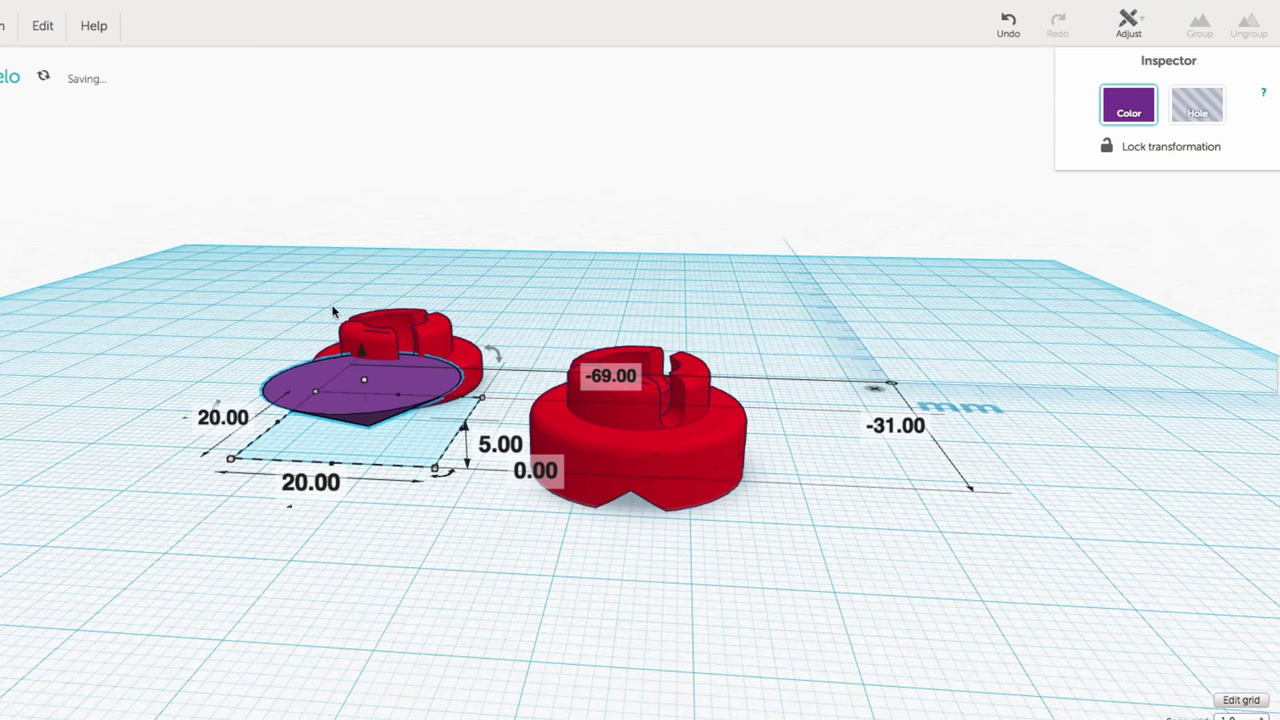
# Align the cone centred with the left red cap on both axes
pyautogui.moveTo(333, 312); pyautogui.dragTo(267, 348, button='right')
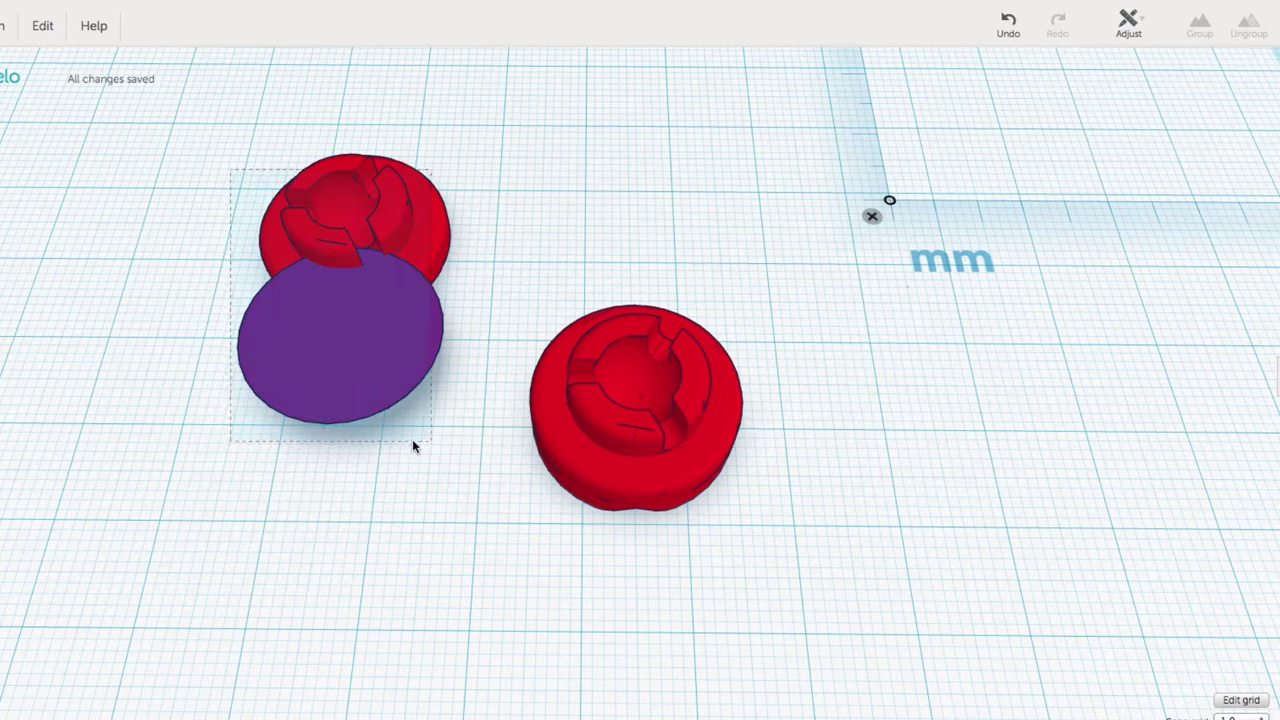
pyautogui.moveTo(413, 441); pyautogui.dragTo(415, 443)
pyautogui.click(1133, 25)
pyautogui.click(1131, 51)
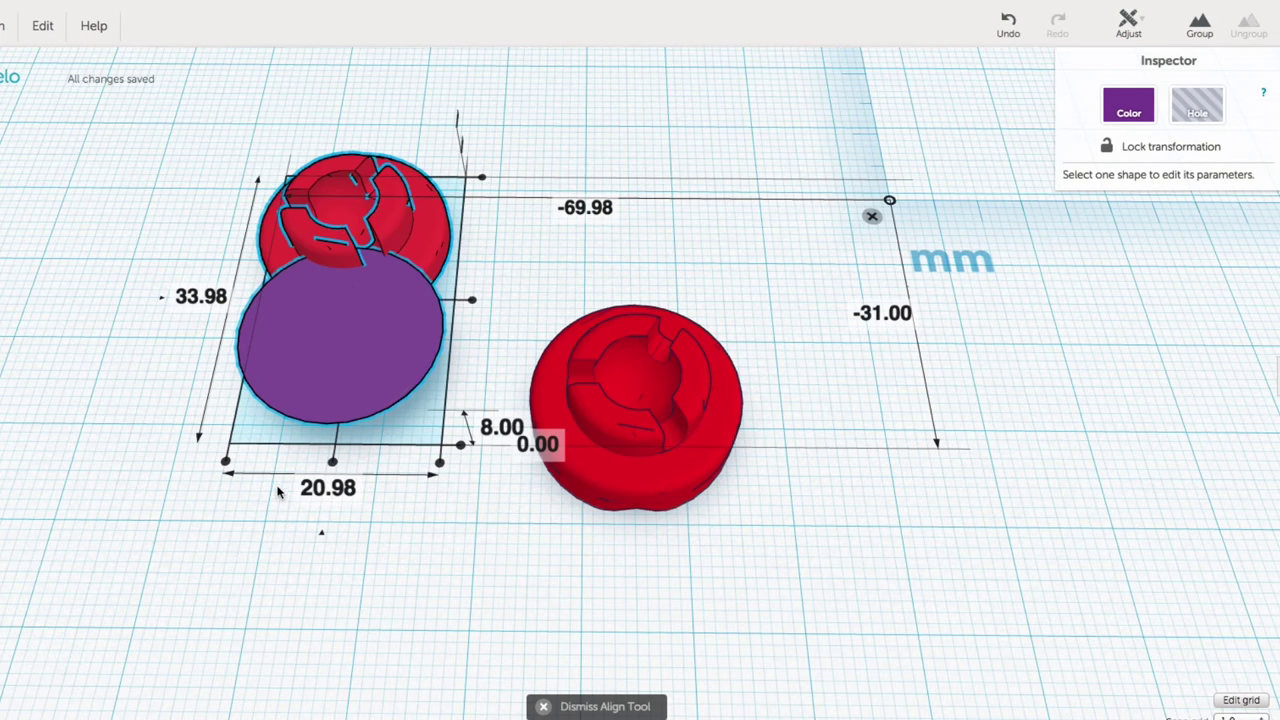
pyautogui.click(332, 461)
pyautogui.click(470, 304)
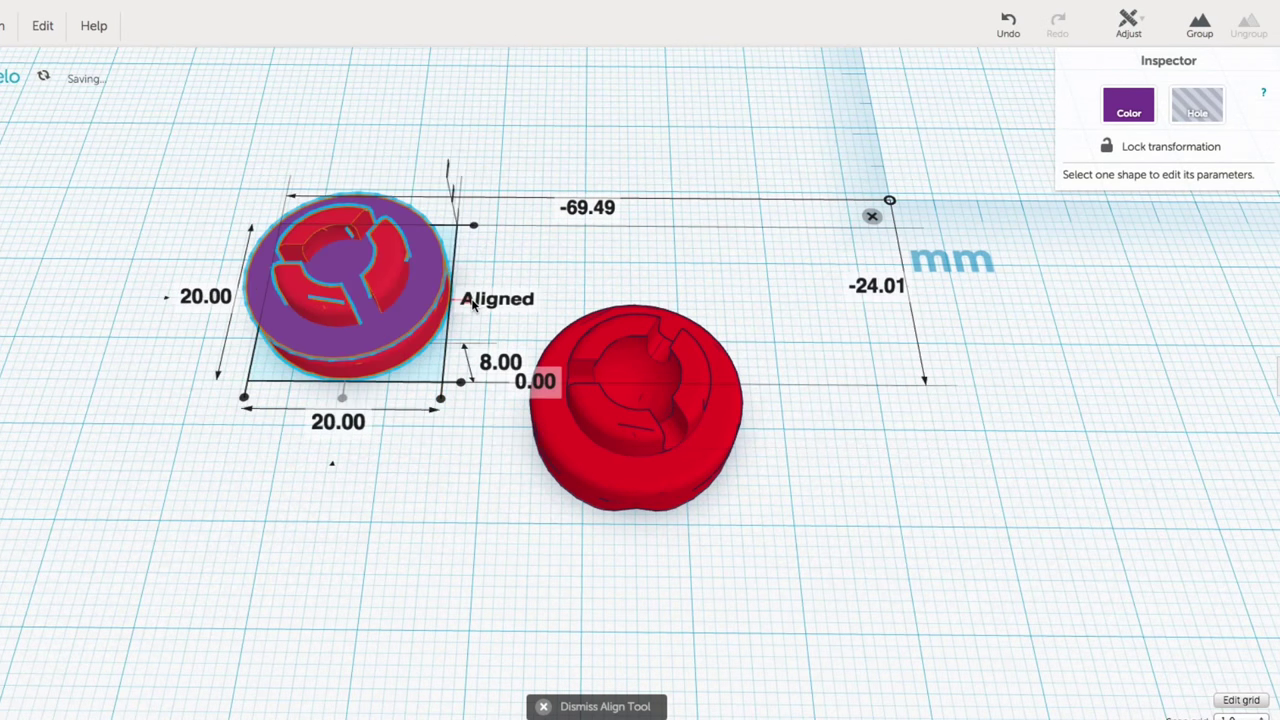
pyautogui.moveTo(473, 304); pyautogui.dragTo(293, 370, button='right')
# Raise the left red cap to 4 mm so it sits on the cone
pyautogui.click(290, 368)
pyautogui.moveTo(298, 318); pyautogui.dragTo(297, 295)
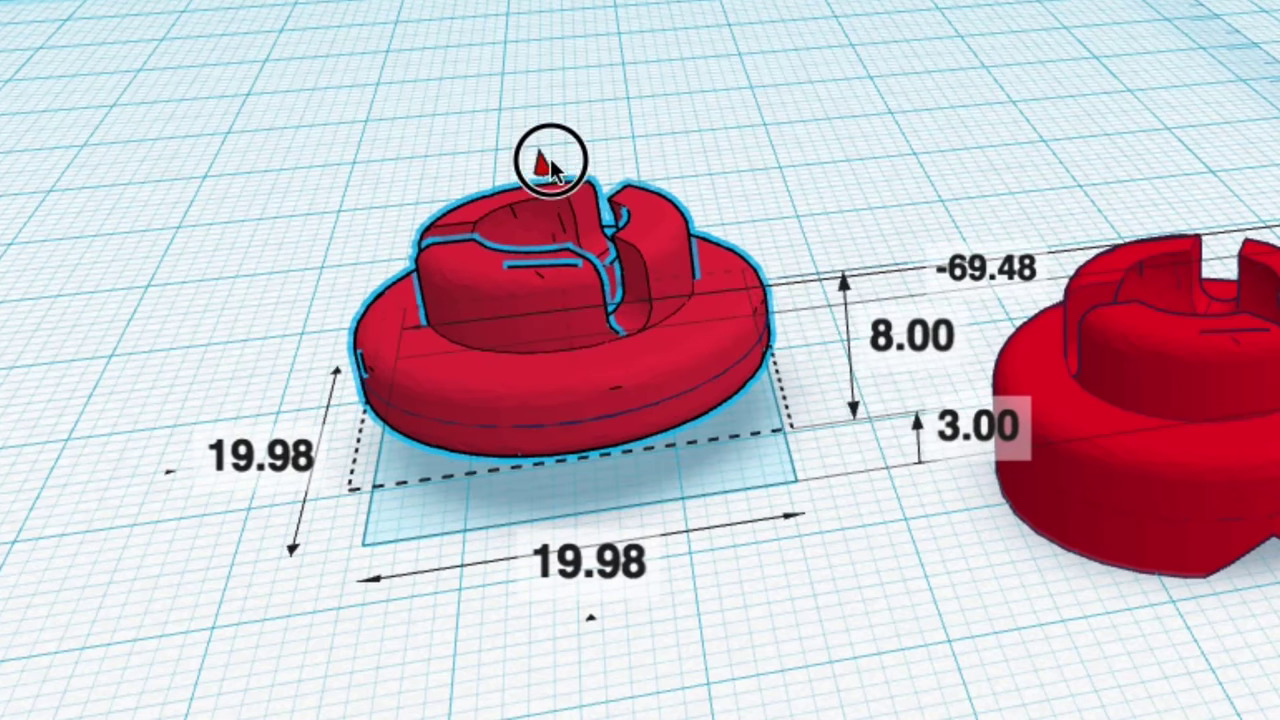
pyautogui.moveTo(548, 160)
pyautogui.mouseDown()
pyautogui.moveTo(543, 129)
pyautogui.moveTo(545, 147)
pyautogui.mouseUp()
pyautogui.moveTo(826, 468); pyautogui.dragTo(947, 637, button='right')
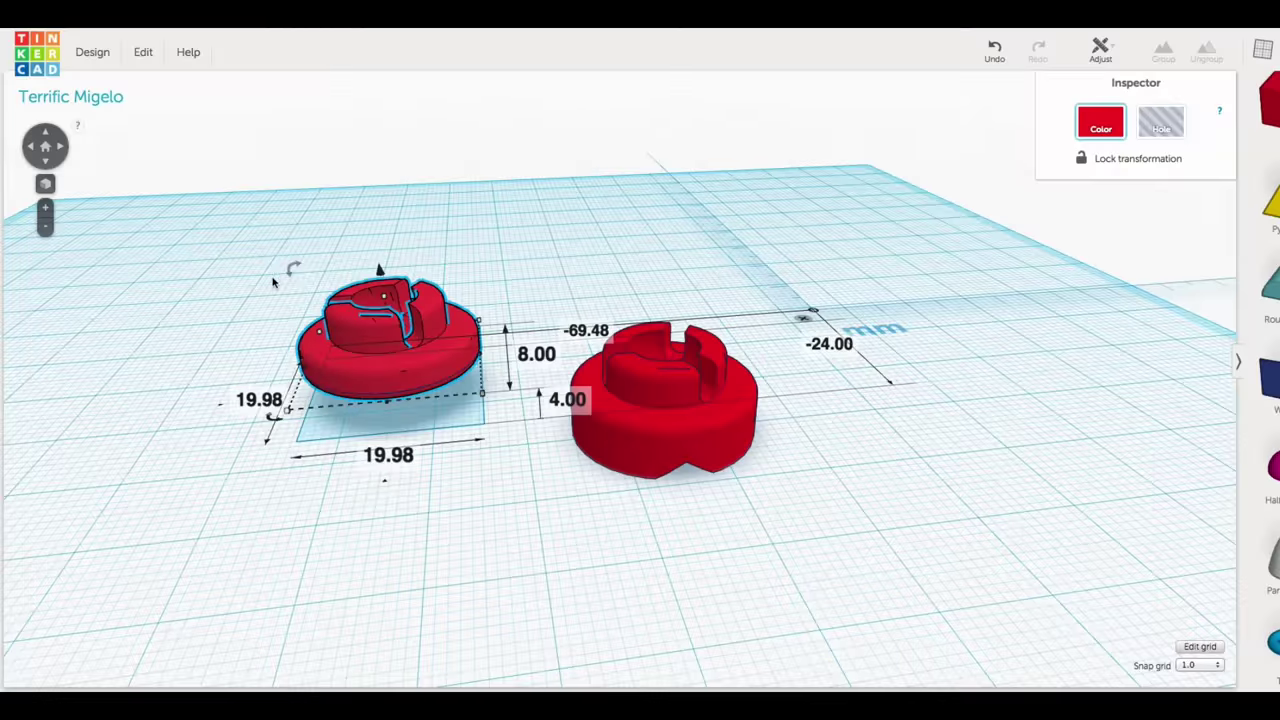
pyautogui.click(267, 260)
pyautogui.moveTo(450, 428); pyautogui.dragTo(452, 430)
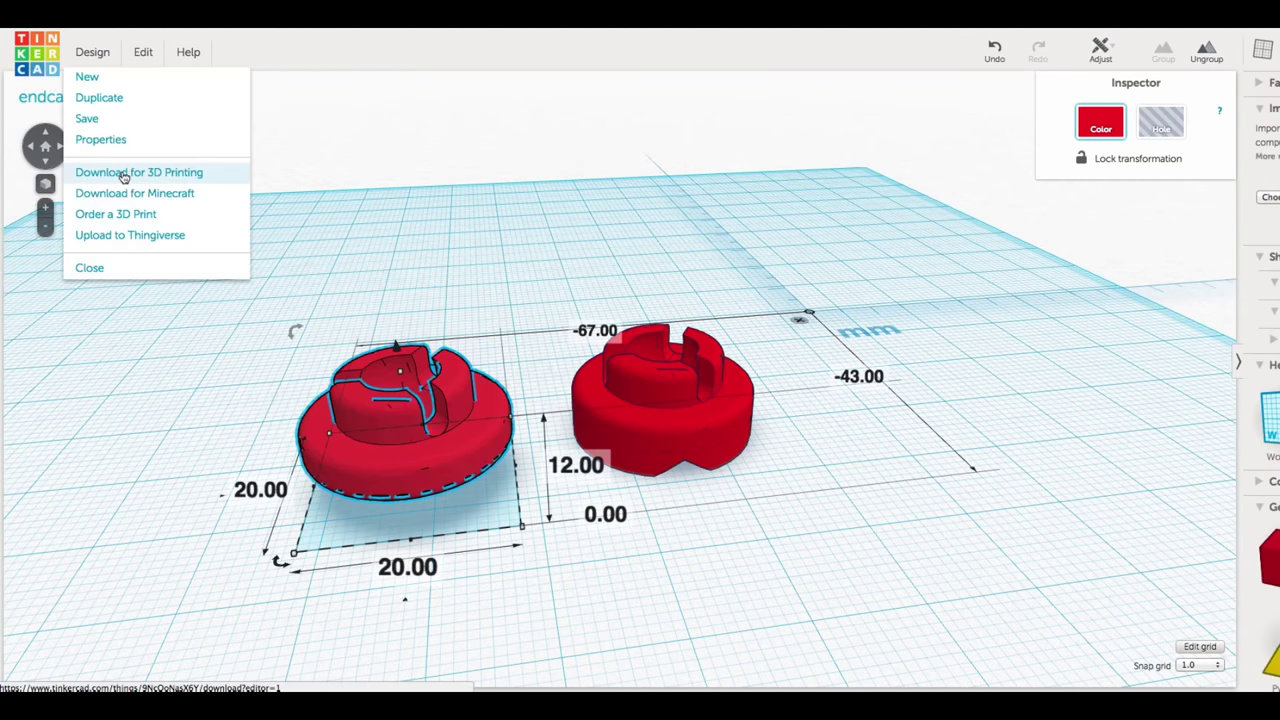
# Export the endcaps design via Download for 3D Printing in .STL format
pyautogui.click(122, 174)
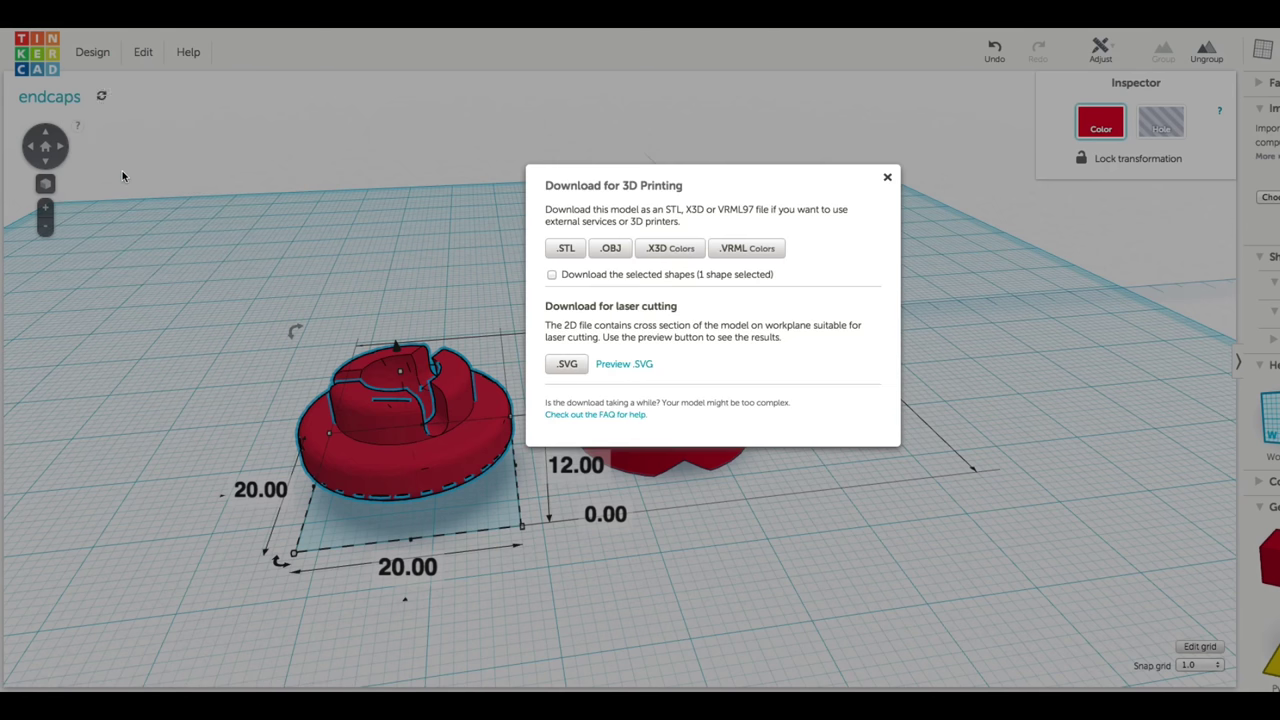
pyautogui.click(562, 250)
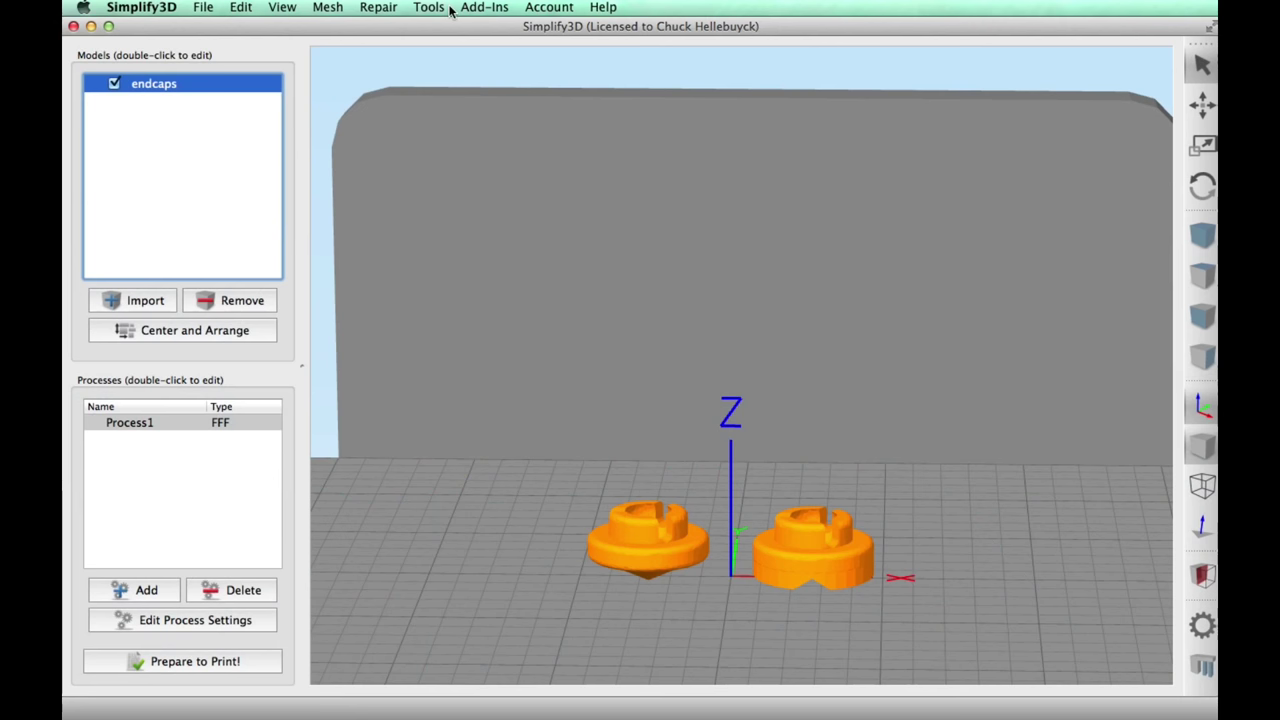
# Set support type to From Build Platform Only and generate automatic supports under the end caps
pyautogui.click(426, 8)
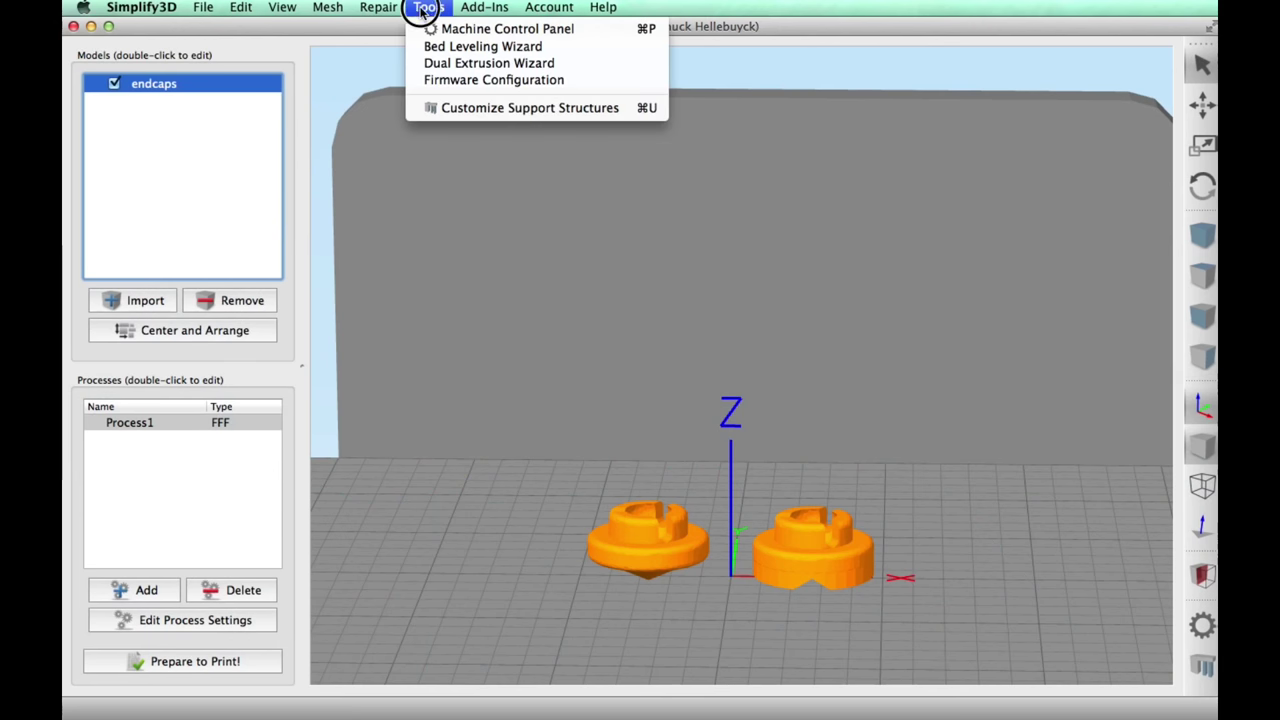
pyautogui.click(482, 108)
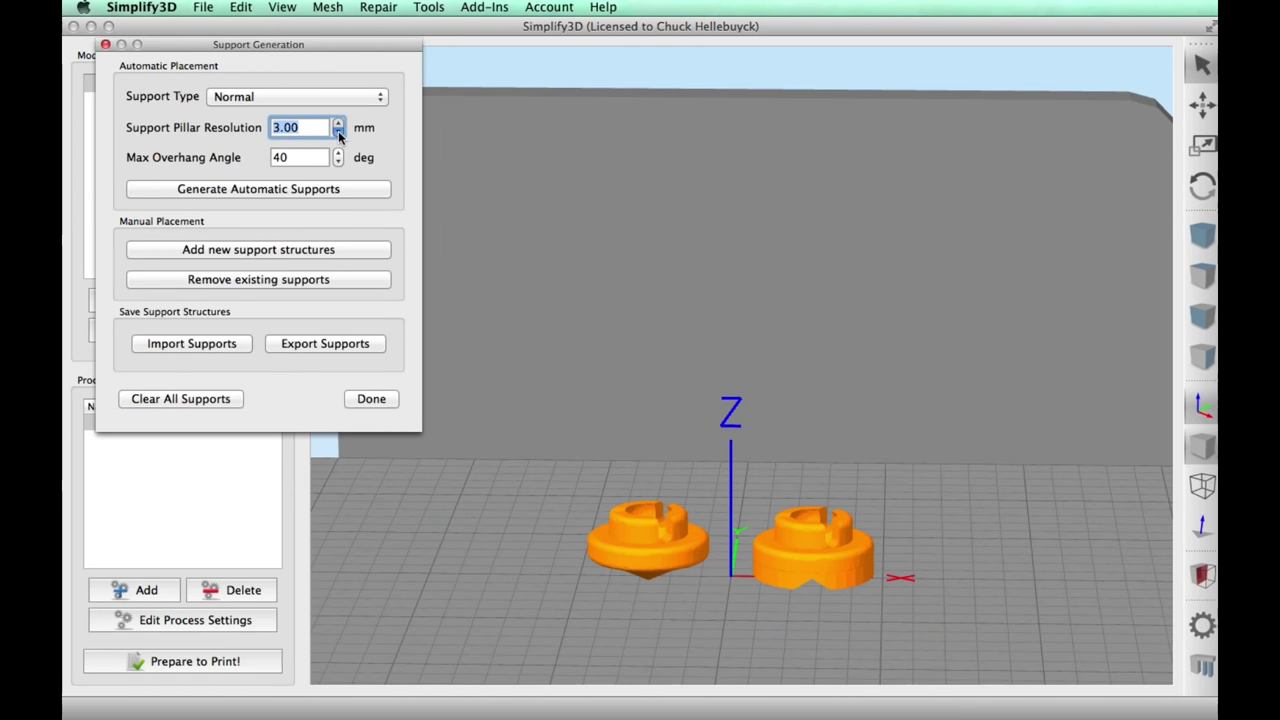
pyautogui.click(386, 97)
pyautogui.click(300, 112)
pyautogui.click(267, 189)
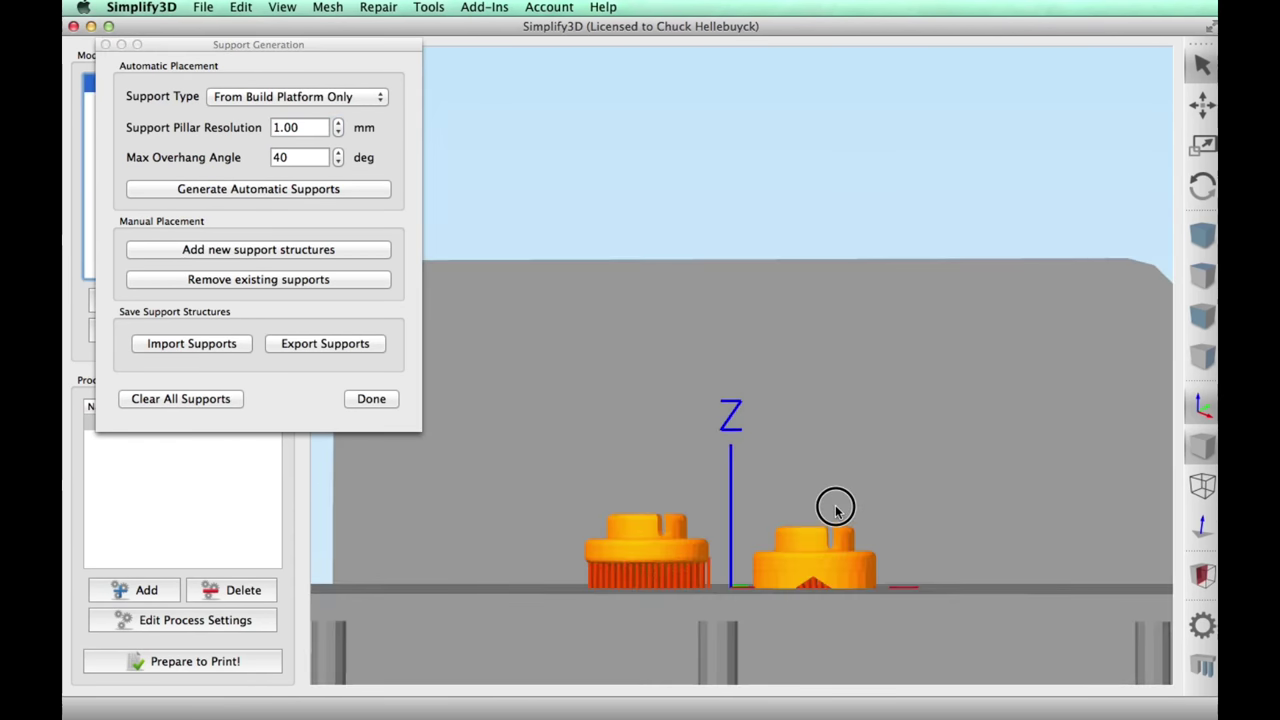
# Clear all generated supports and regenerate them, checking the result from a top-down view
pyautogui.moveTo(834, 464); pyautogui.dragTo(831, 562)
pyautogui.click(190, 397)
pyautogui.click(261, 190)
pyautogui.moveTo(802, 578); pyautogui.dragTo(797, 628)
# Close Support Generation and slice both end caps into a 61-layer, 17-minute toolpath preview
pyautogui.click(371, 399)
pyautogui.scroll(-3, 664, 572)
pyautogui.moveTo(680, 591); pyautogui.dragTo(740, 556, button='right')
pyautogui.click(193, 660)
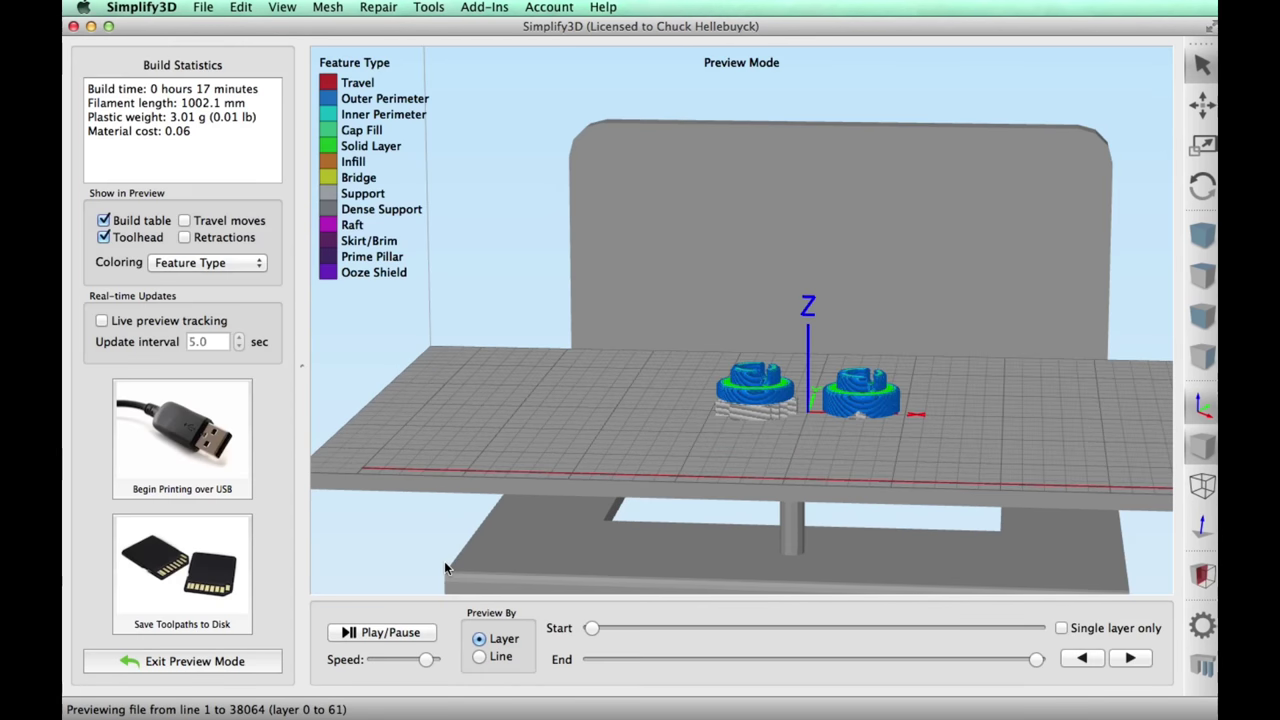
pyautogui.moveTo(797, 423); pyautogui.dragTo(712, 104)
pyautogui.scroll(10, 775, 350)
pyautogui.moveTo(701, 461); pyautogui.dragTo(740, 451)
pyautogui.scroll(-3, 767, 453)
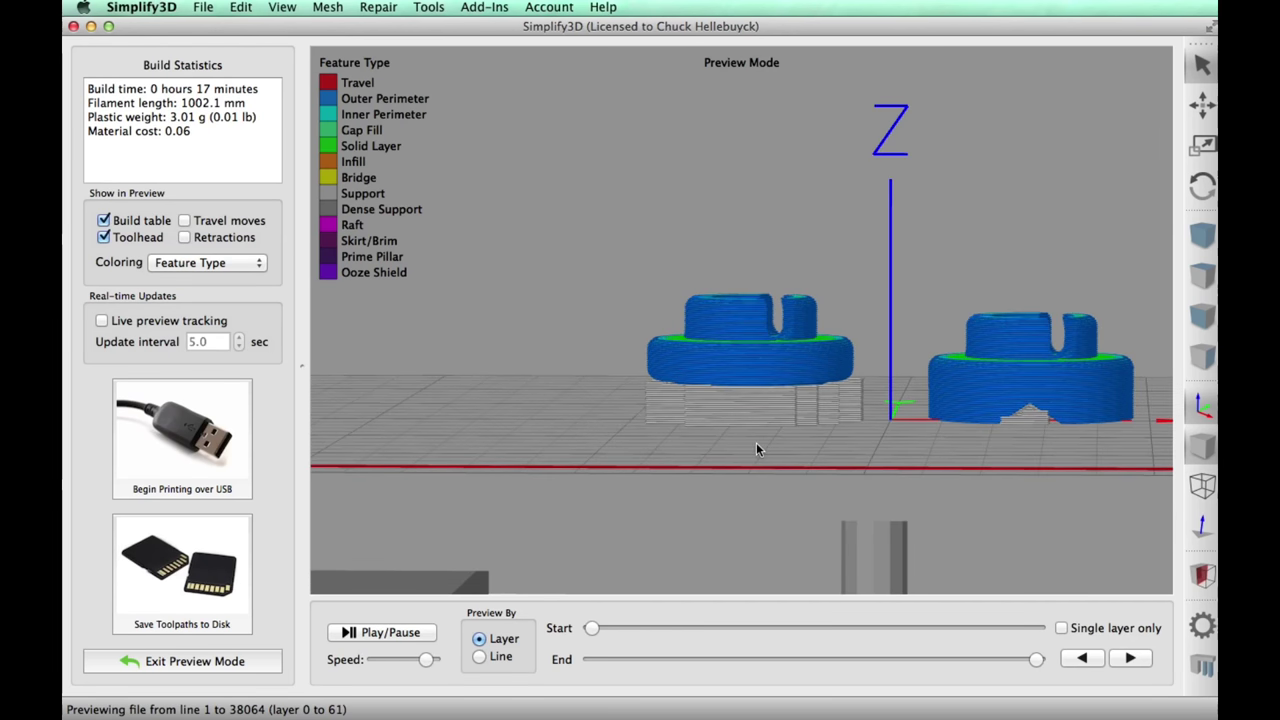